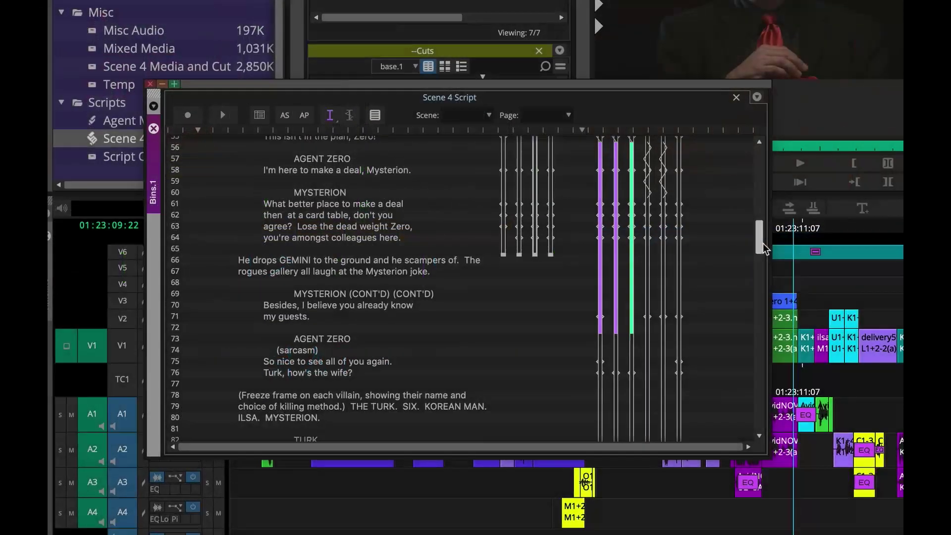
- Select the take for script line 49, then the delivery59-take18441 clip in the bin
left_click_drag(777, 243, 777, 212)
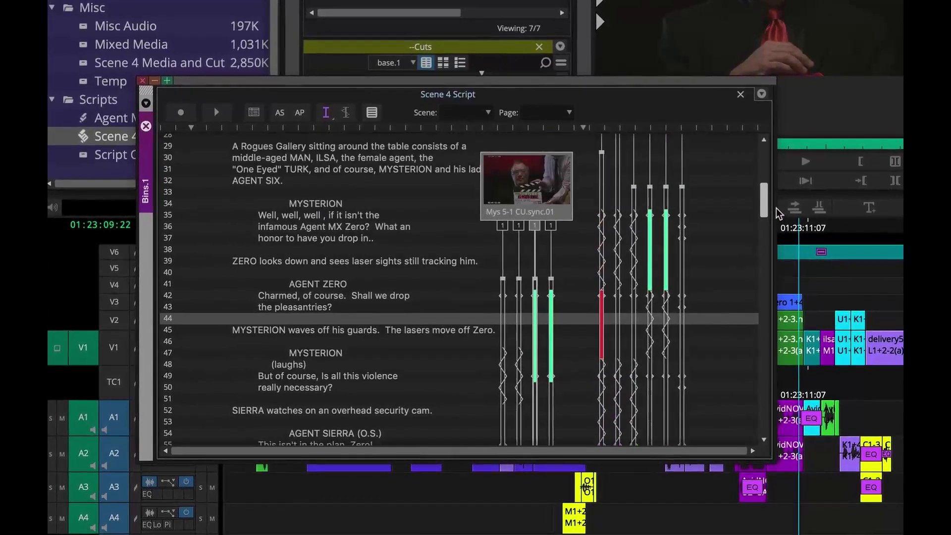
left_click(552, 378)
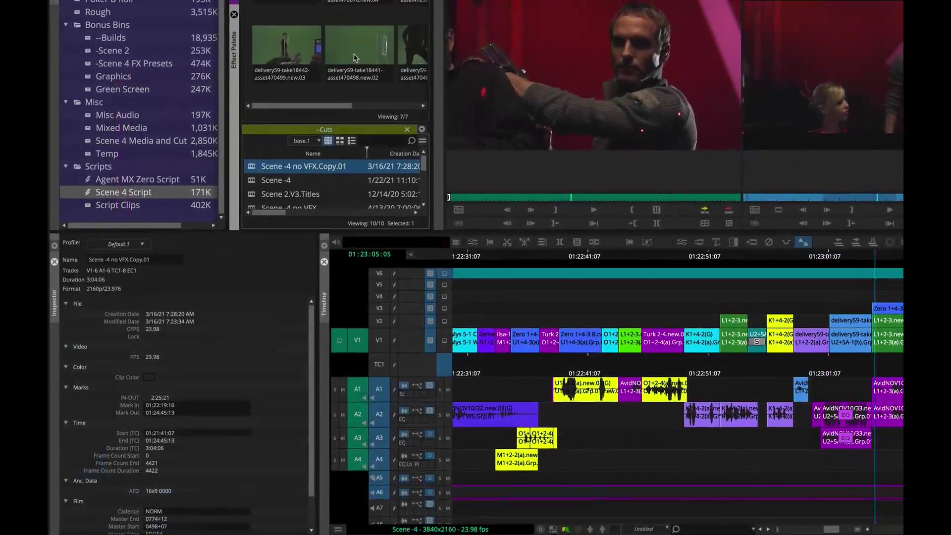
left_click(354, 57)
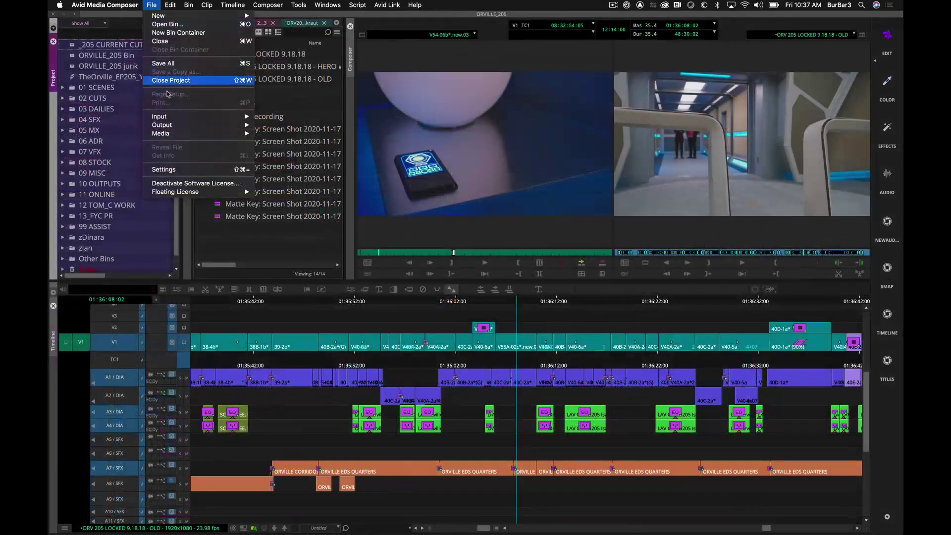
- In Interface settings, darken the interface and set the highlight colour to gold
left_click(164, 170)
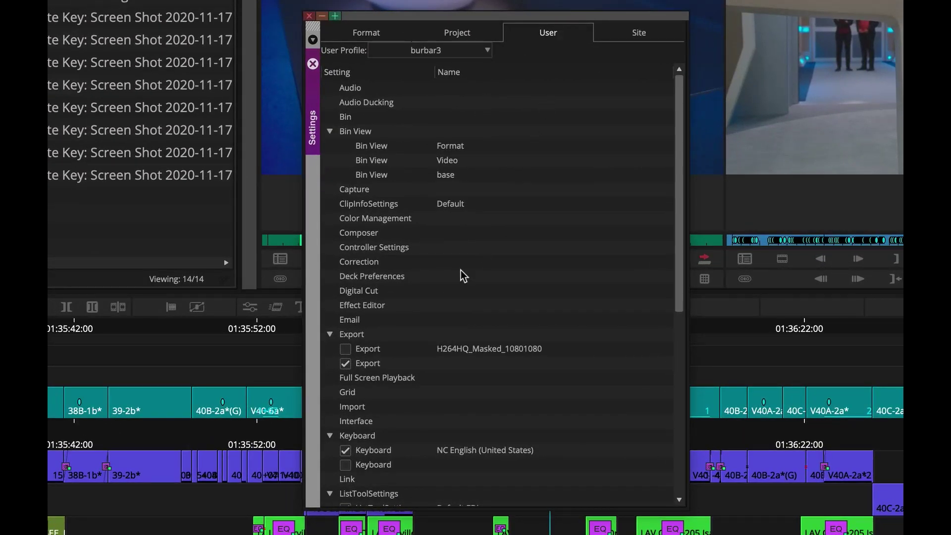
double_click(364, 421)
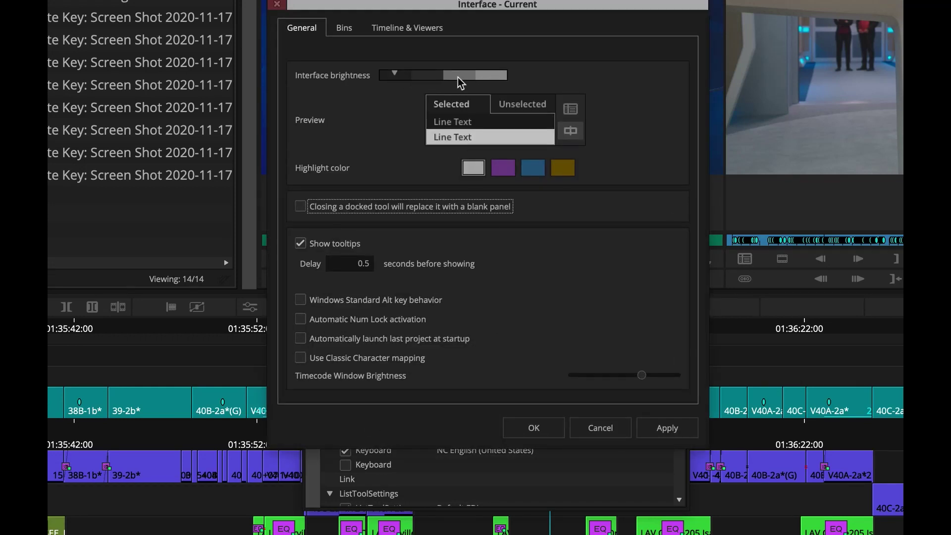
left_click(458, 76)
left_click(669, 430)
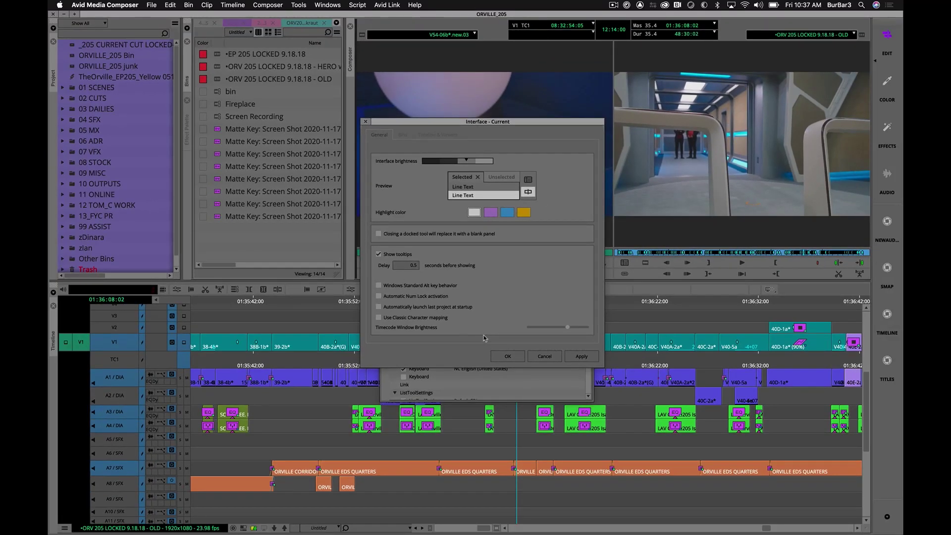
left_click(449, 161)
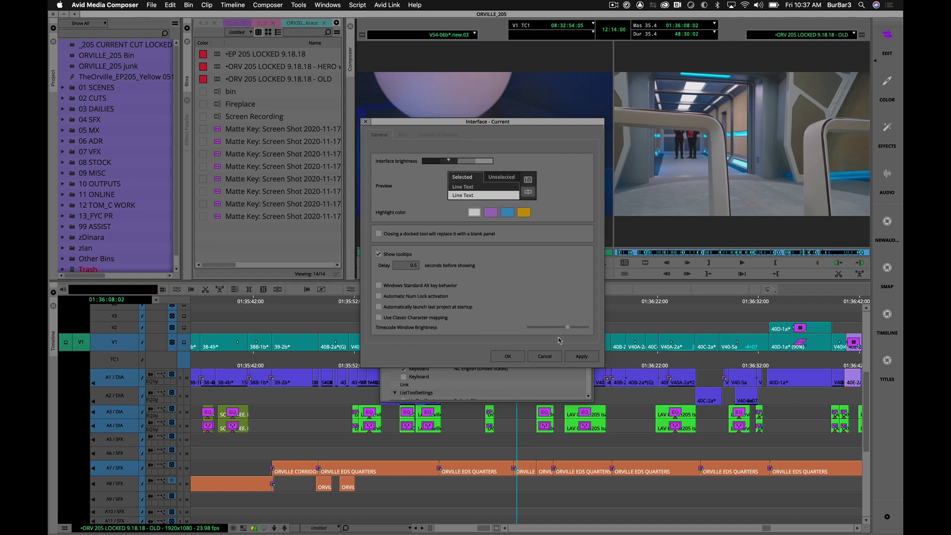
left_click(581, 356)
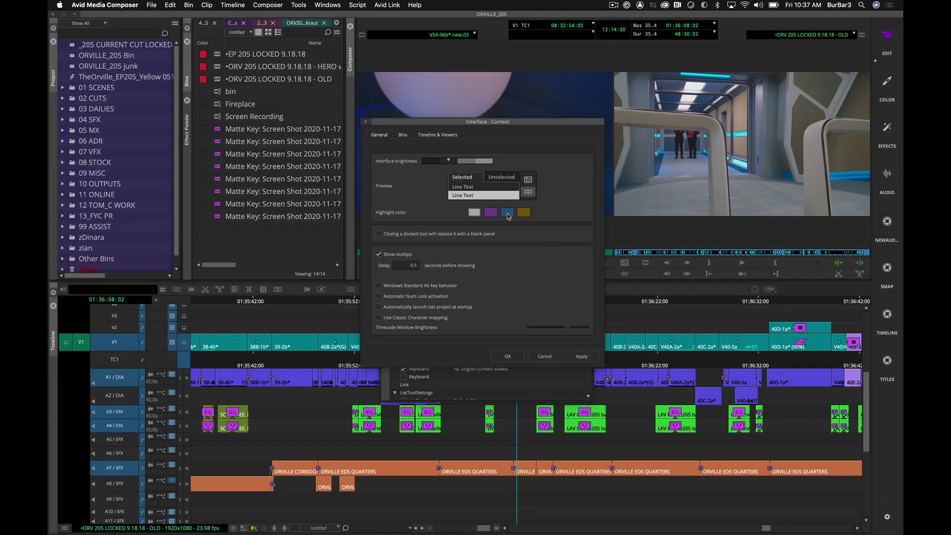
left_click(507, 213)
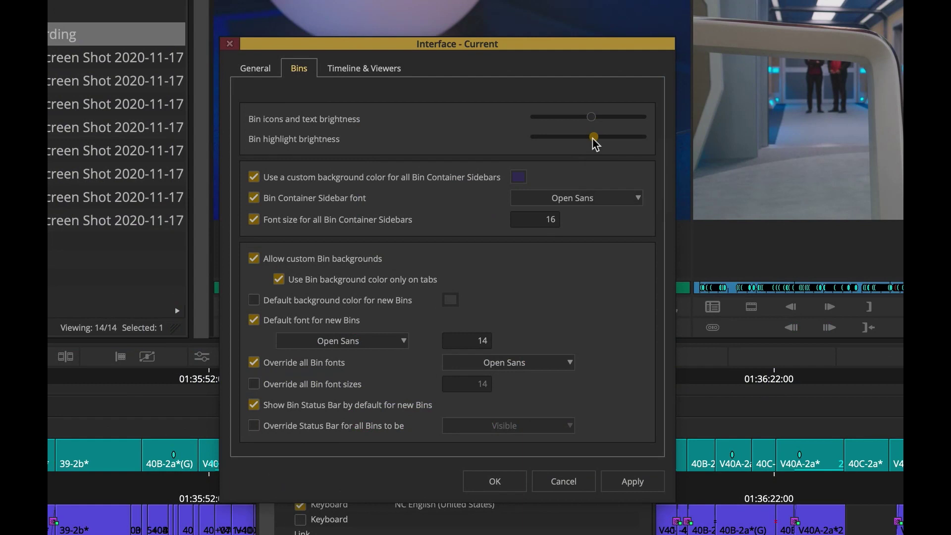
- Adjust the Bins tab's bin highlight brightness up, then lower it and apply
left_click_drag(561, 173, 577, 174)
left_click(631, 481)
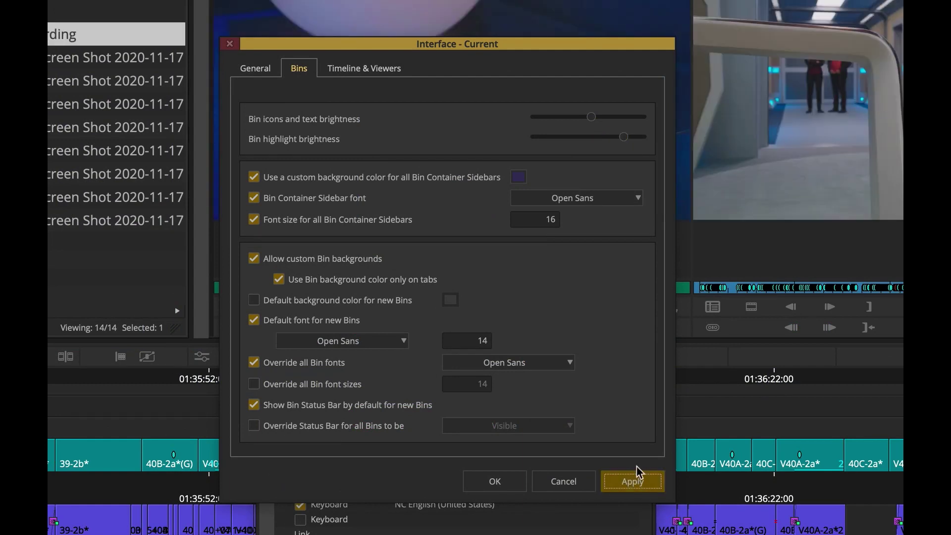
left_click_drag(624, 137, 552, 137)
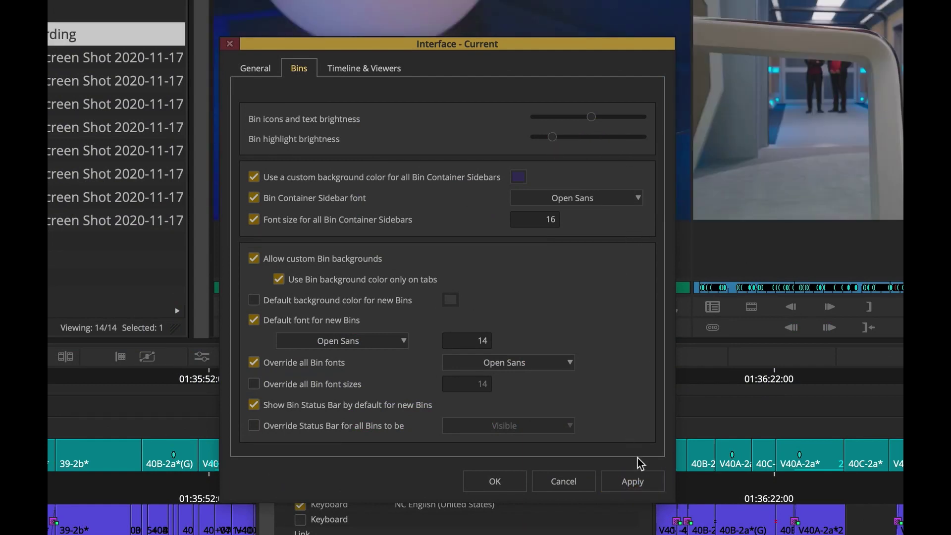
left_click(632, 480)
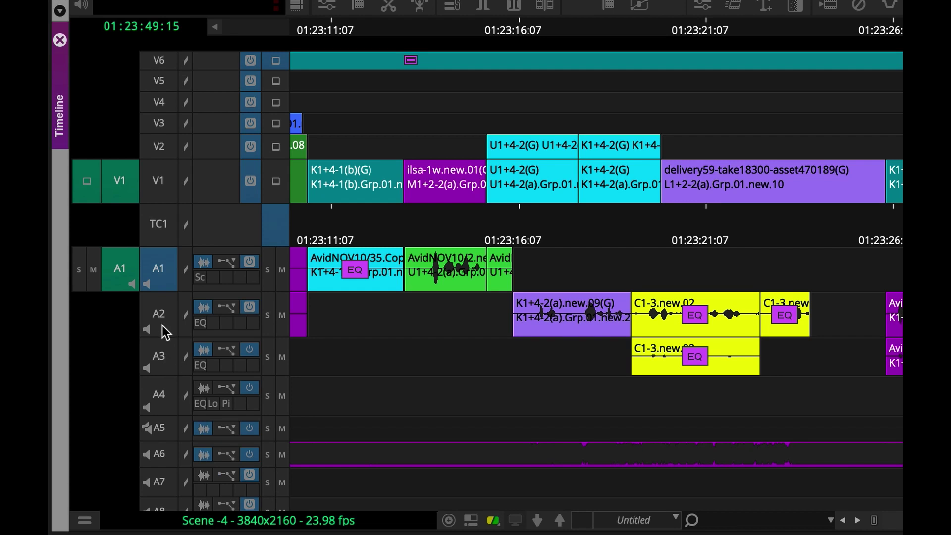
- Select tracks A2–A3, patch source A1 to record track A4, and zoom the timeline in
left_click_drag(162, 325, 162, 395)
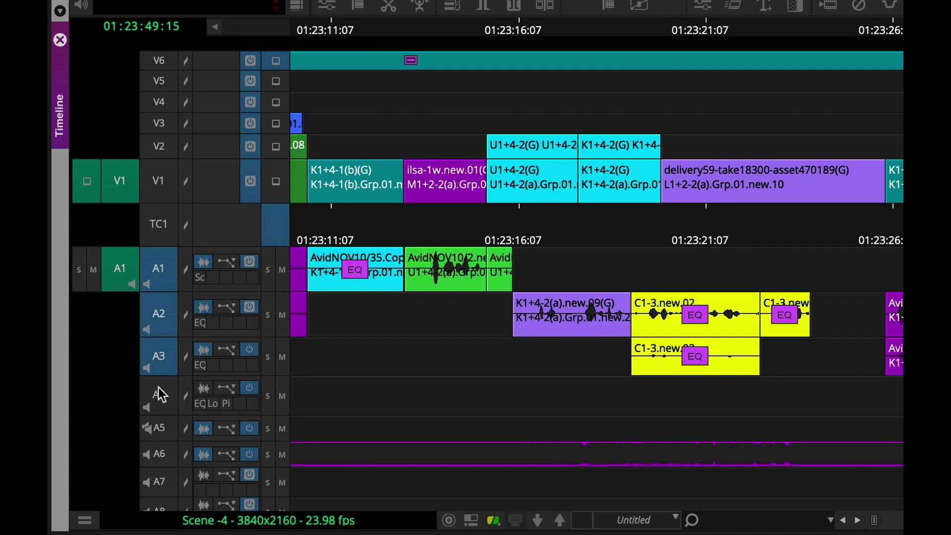
left_click_drag(159, 277, 172, 465)
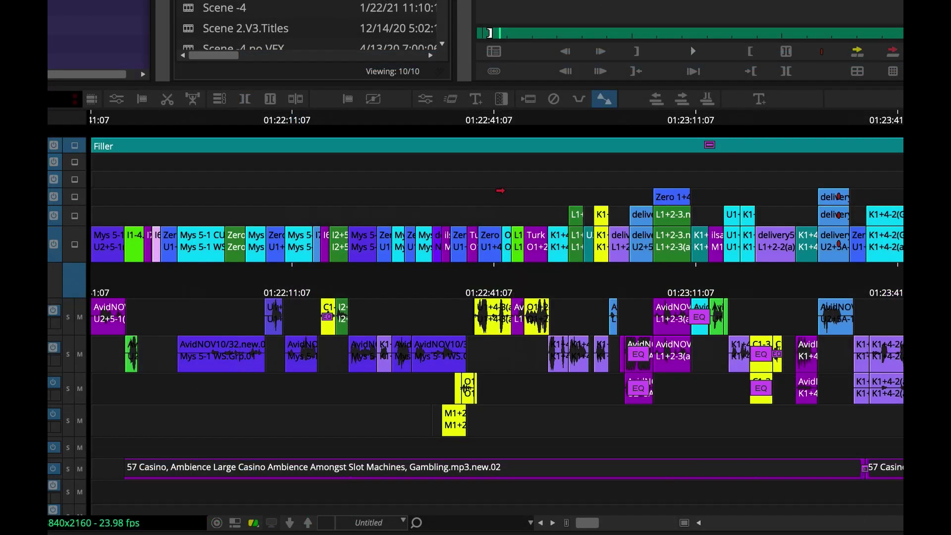
left_click_drag(411, 174, 497, 255)
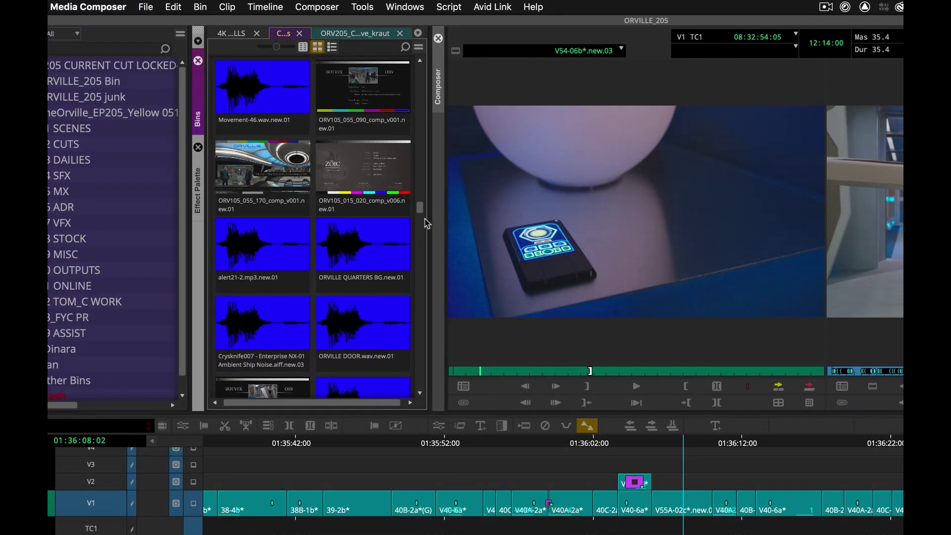
- Show the status bar beneath the bin
left_click_drag(420, 208, 414, 198)
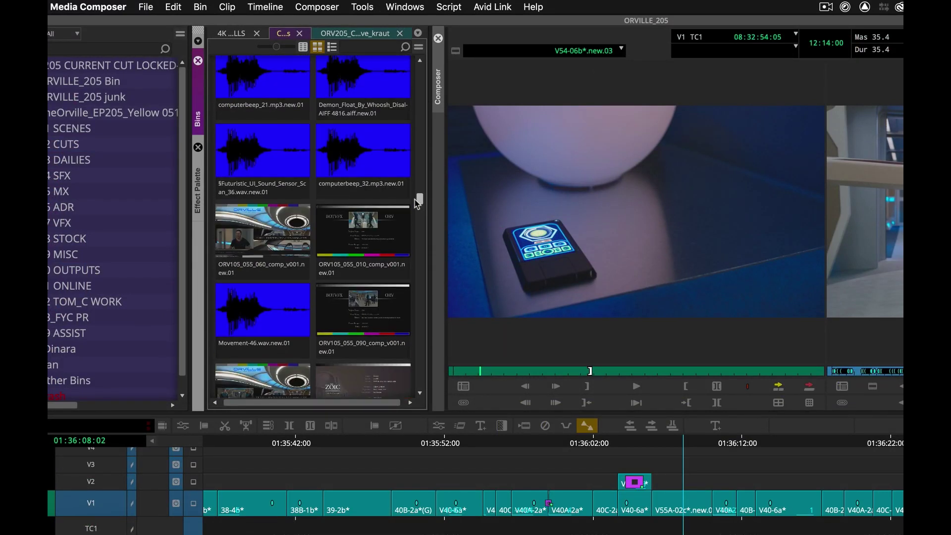
right_click(312, 188)
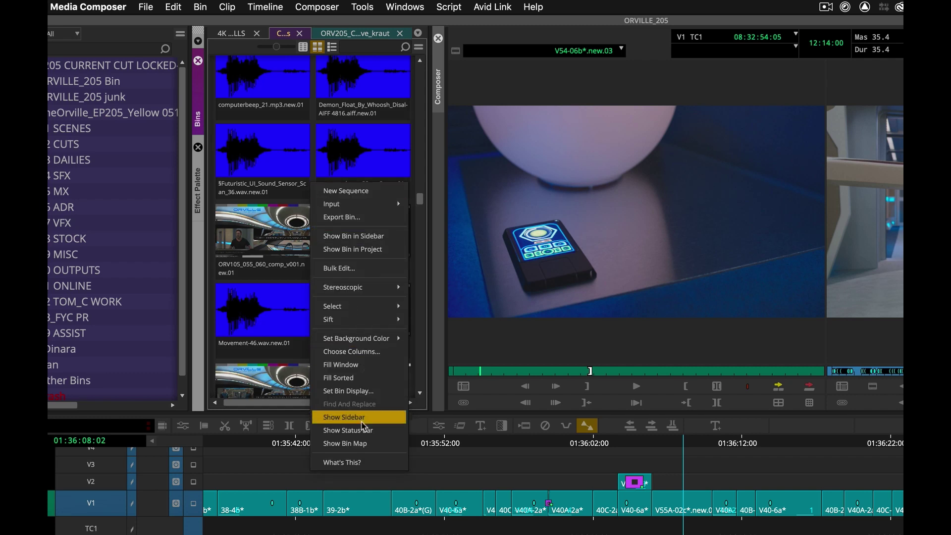
left_click(375, 430)
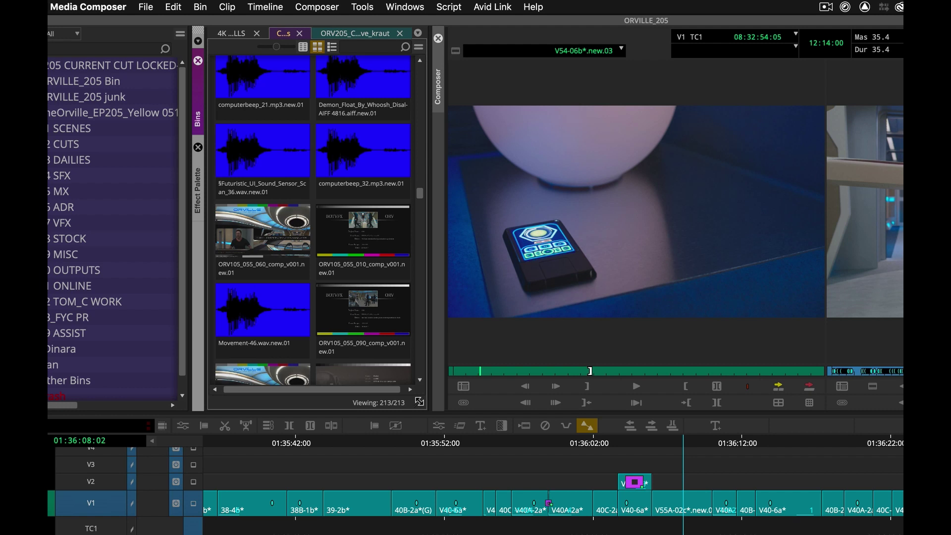
- Switch to the ORV205 bin and search it for 'key' to list the Matte Key clips
left_click(332, 37)
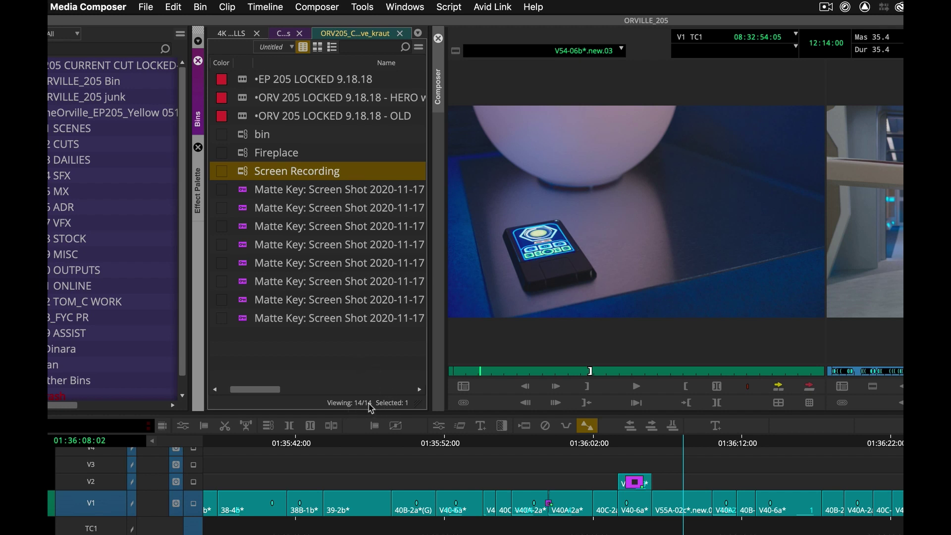
mouse_move(371, 407)
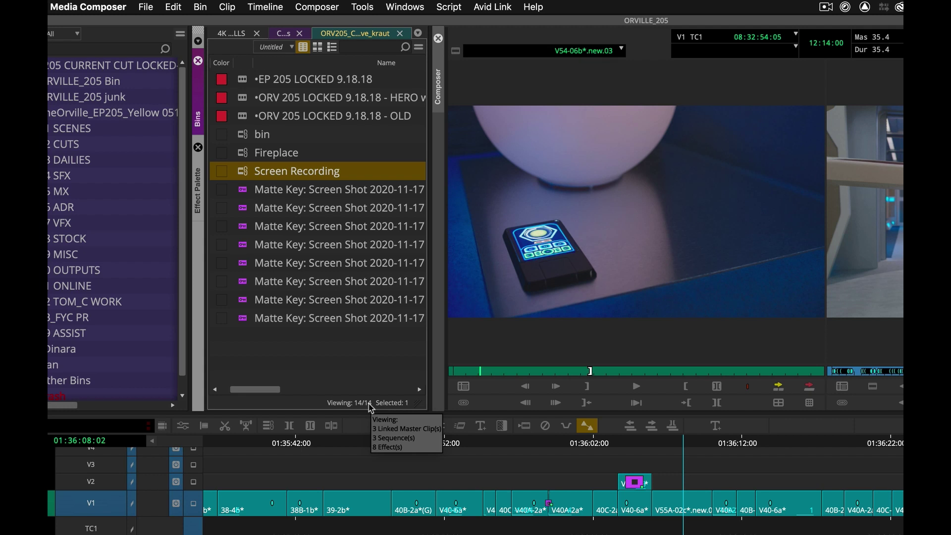
left_click(371, 47)
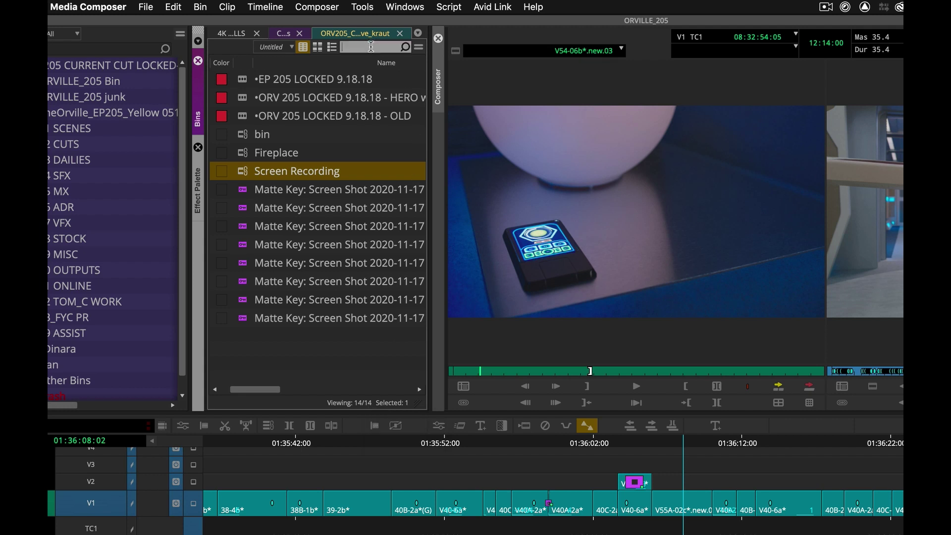
type("key")
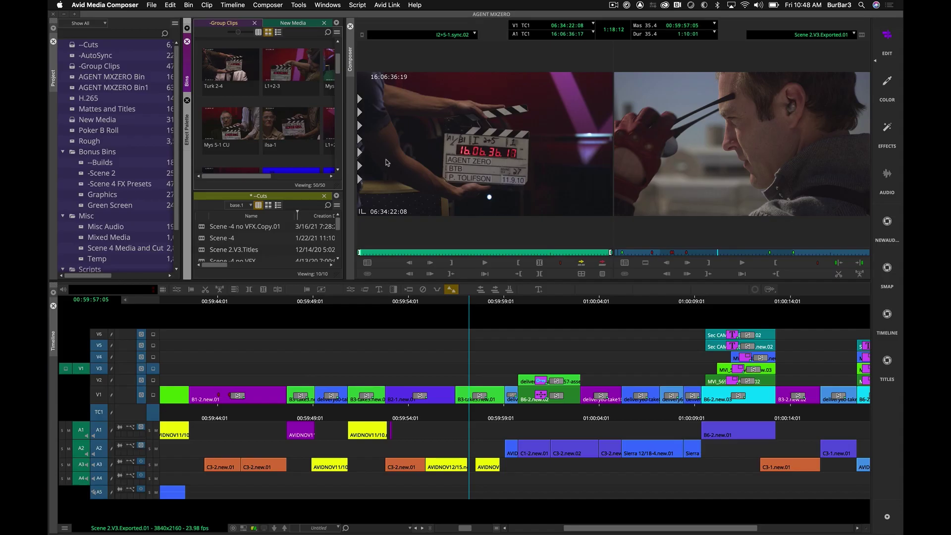
- Match-frame the timeline's current clip into the source monitor and reveal its bin
left_click(474, 303)
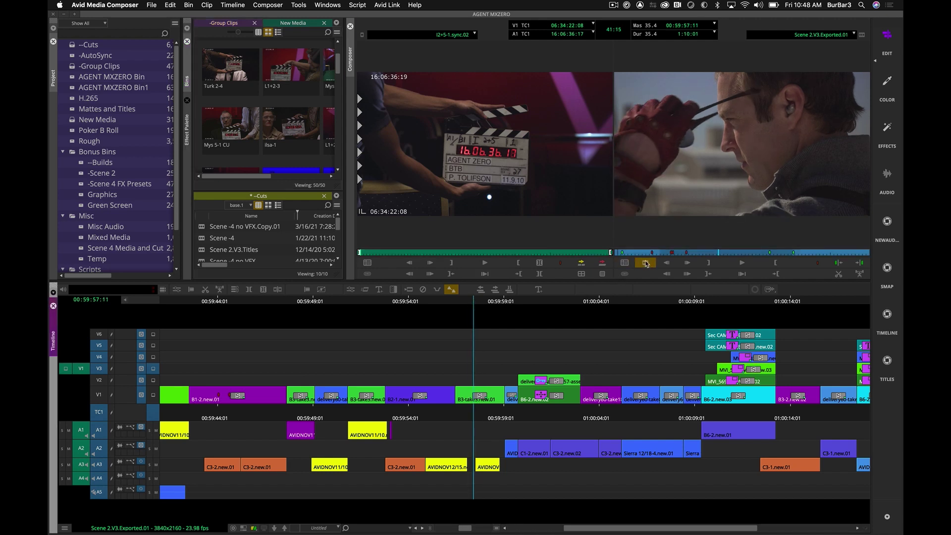
left_click(645, 263)
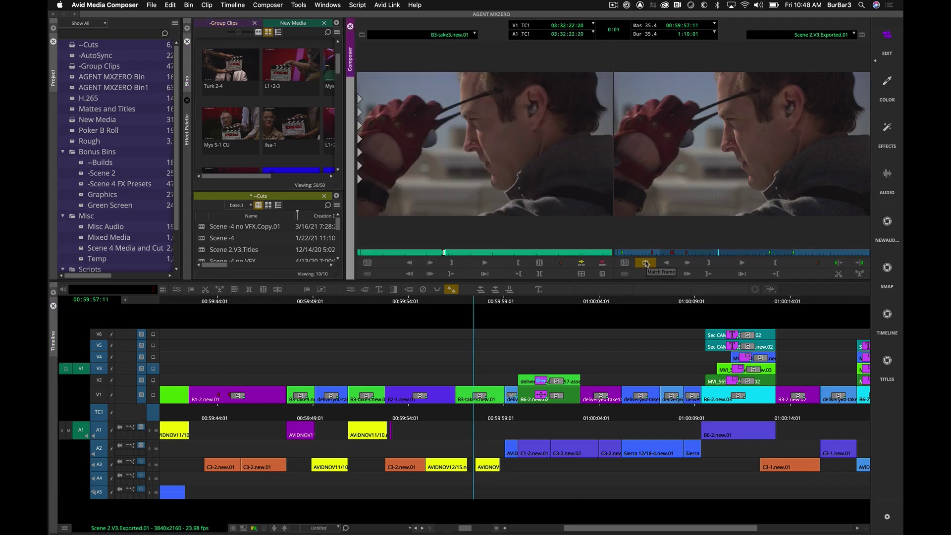
left_click(368, 265)
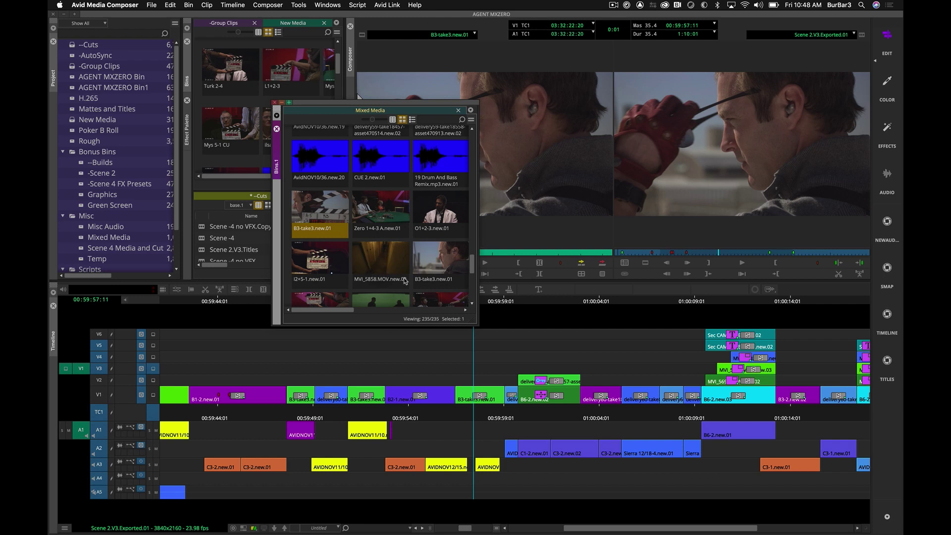
- Use Find Bin on the B2-1.new.01 and delivery60 timeline clips near 00:59:54
mouse_move(421, 303)
left_mouse_down()
mouse_move(407, 303)
mouse_move(440, 303)
mouse_move(423, 306)
left_mouse_up()
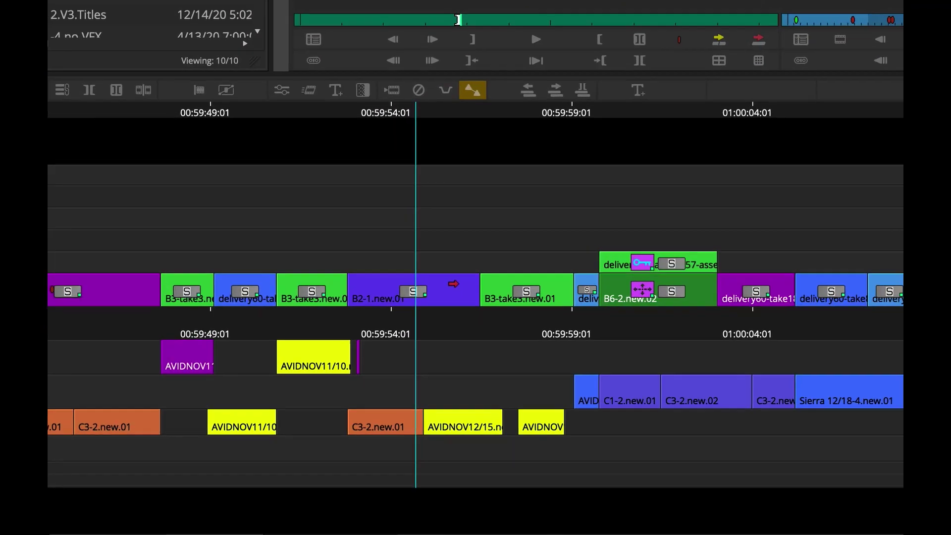
right_click(444, 395)
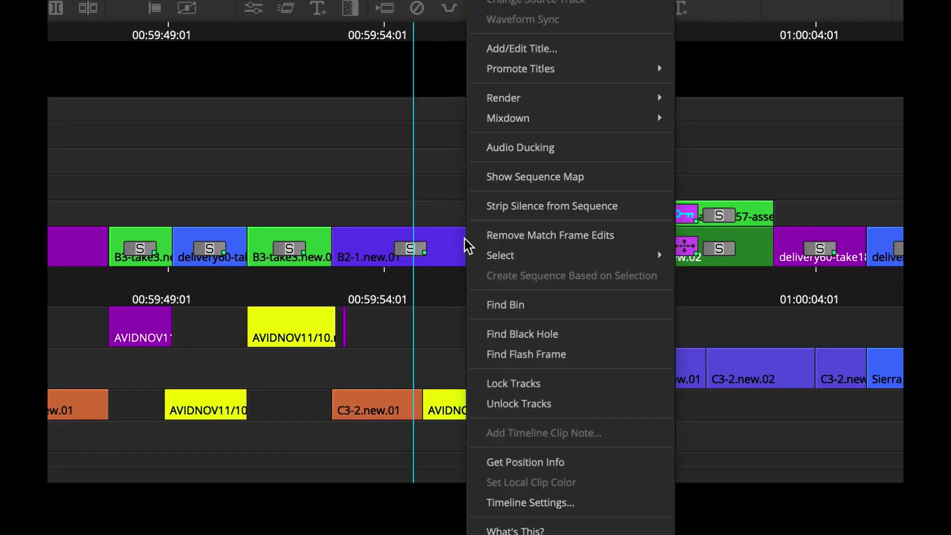
left_click(528, 305)
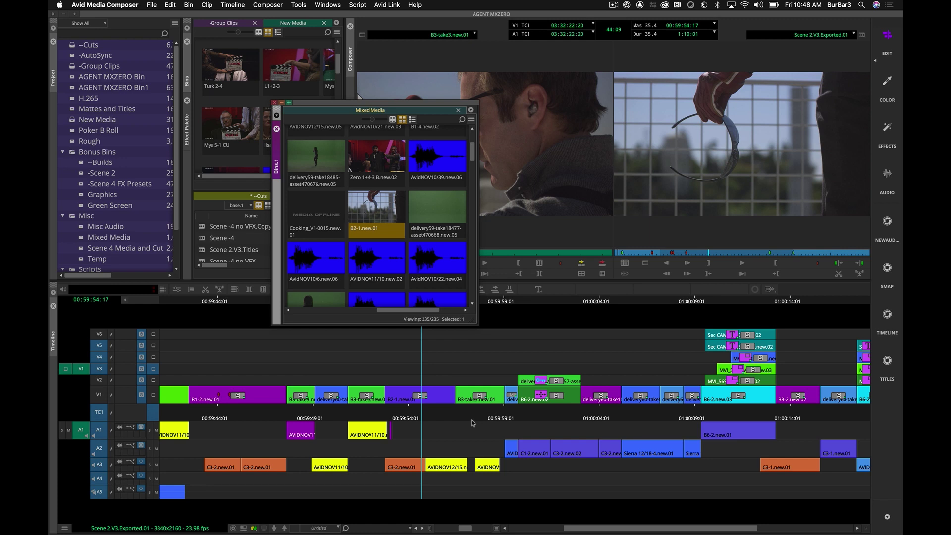
right_click(332, 392)
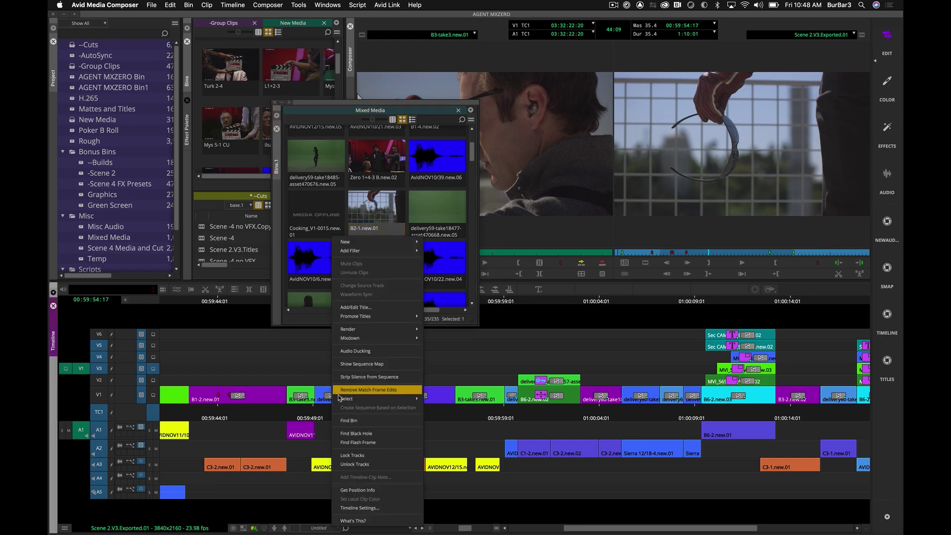
left_click(352, 420)
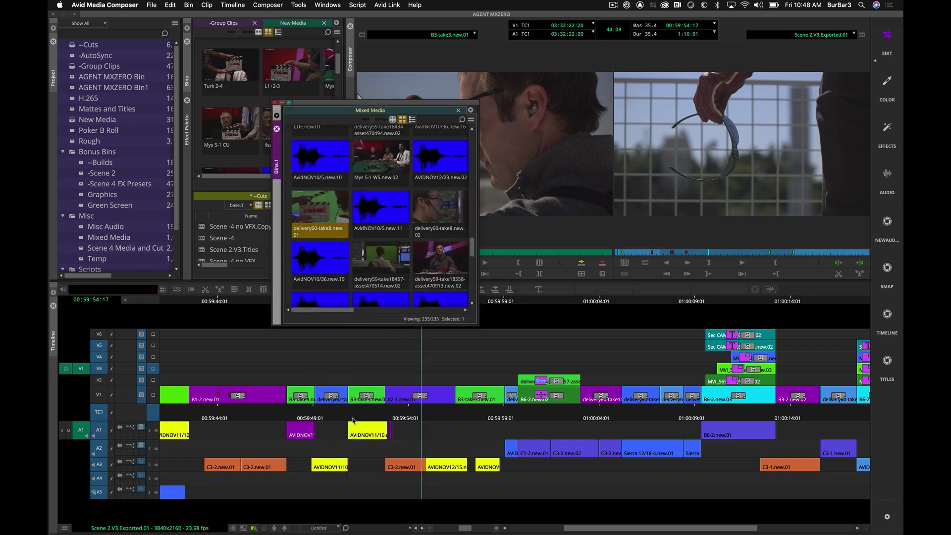
- Find Bin on three more V1 clips, including delivery60, to reveal their master clips
right_click(641, 396)
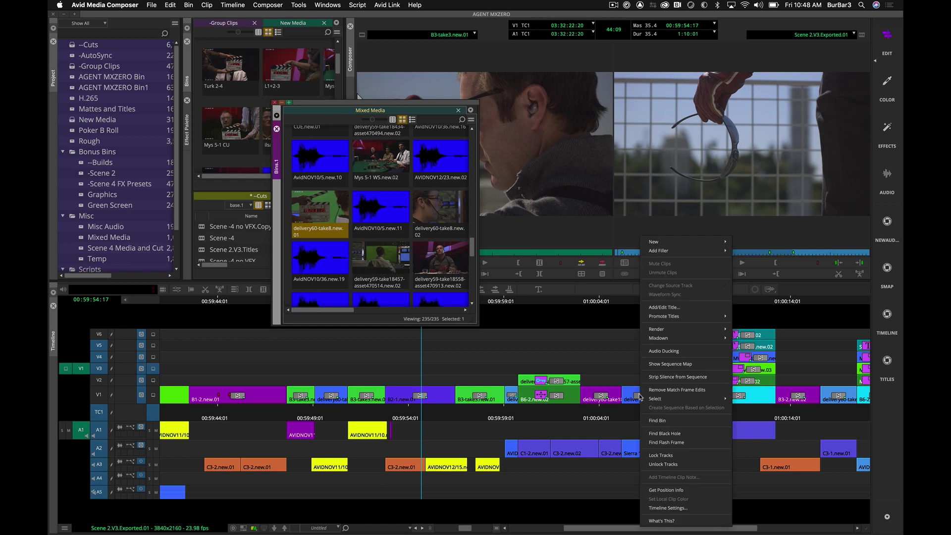
left_click(662, 420)
right_click(339, 402)
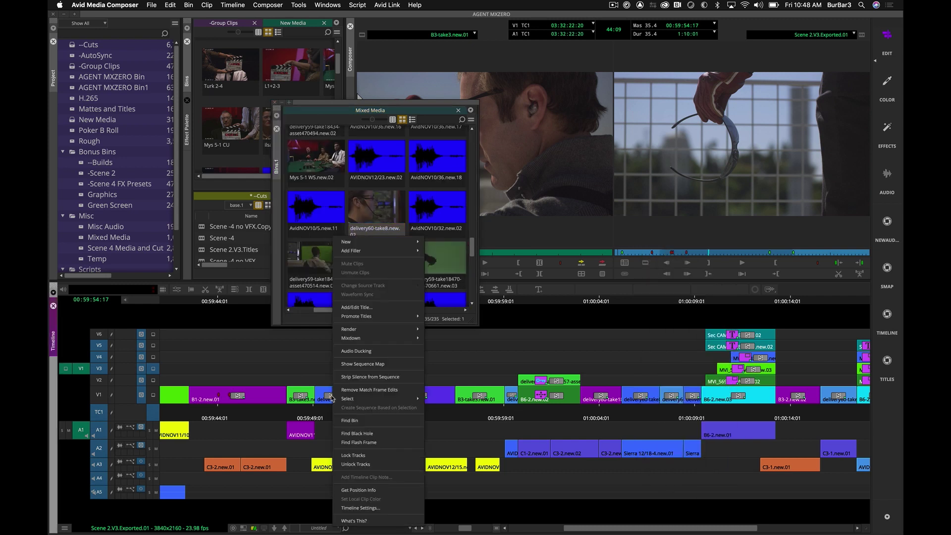
left_click(367, 419)
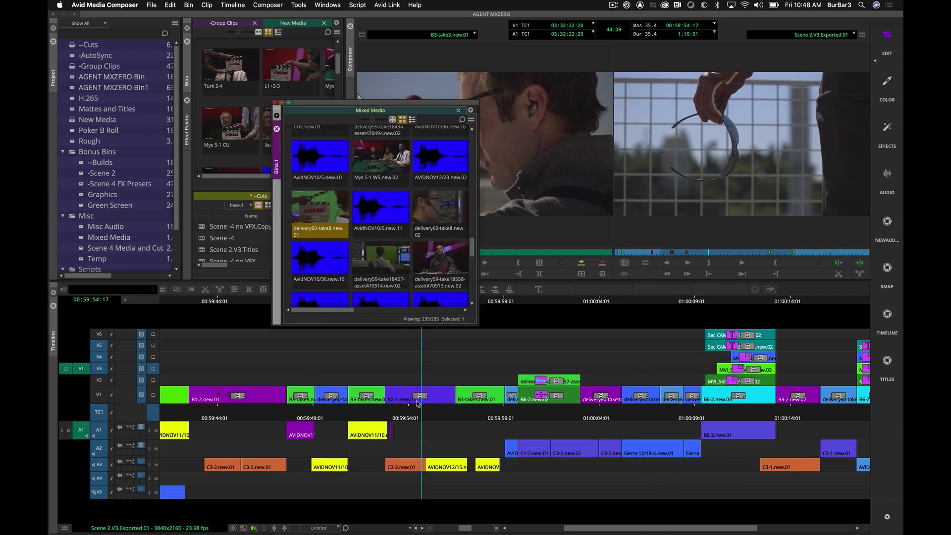
right_click(362, 407)
left_click(367, 419)
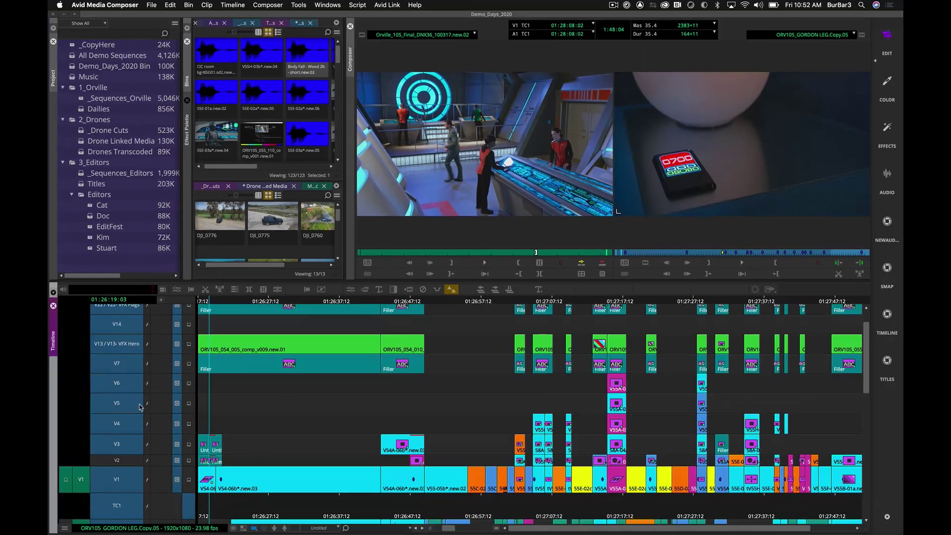
- Run Sync Lock All Tracks from the Command Palette's Edit tab
scroll(155, 498, "down", 1)
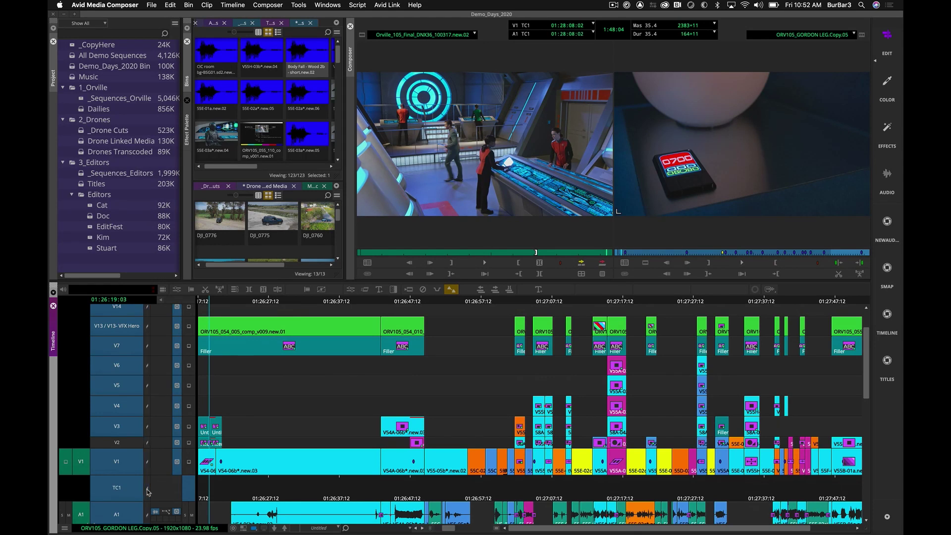
scroll(533, 414, "up", 2)
left_click(298, 5)
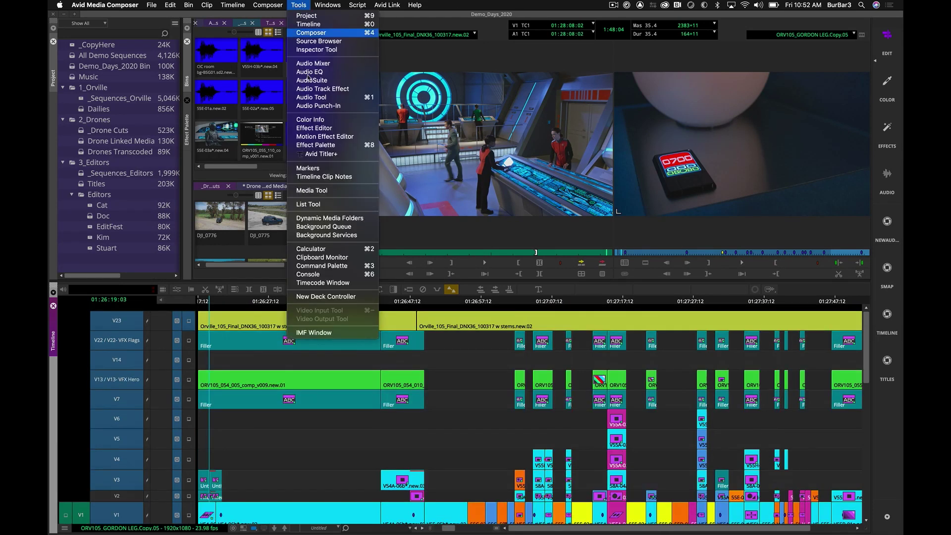
left_click(317, 270)
left_click(389, 287)
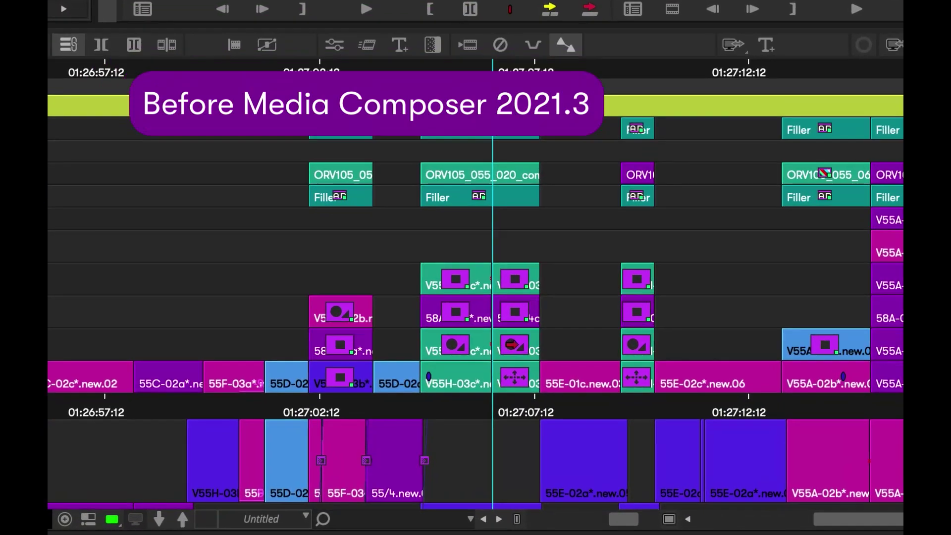
- Move two segments up three video tracks, then move another pair up three and back down
left_click(513, 344)
left_click(467, 344, "shift")
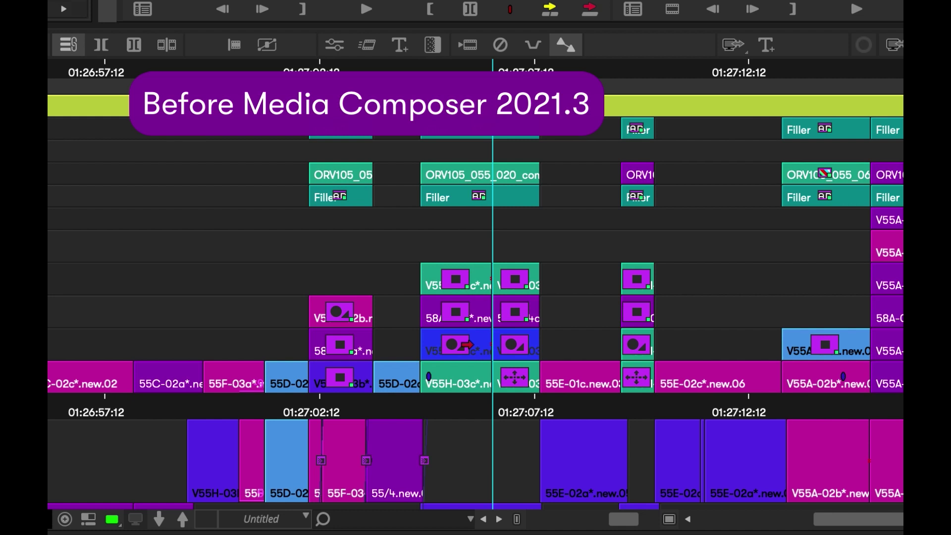
key("alt+Up")
key("alt+Up")
key("alt+Up")
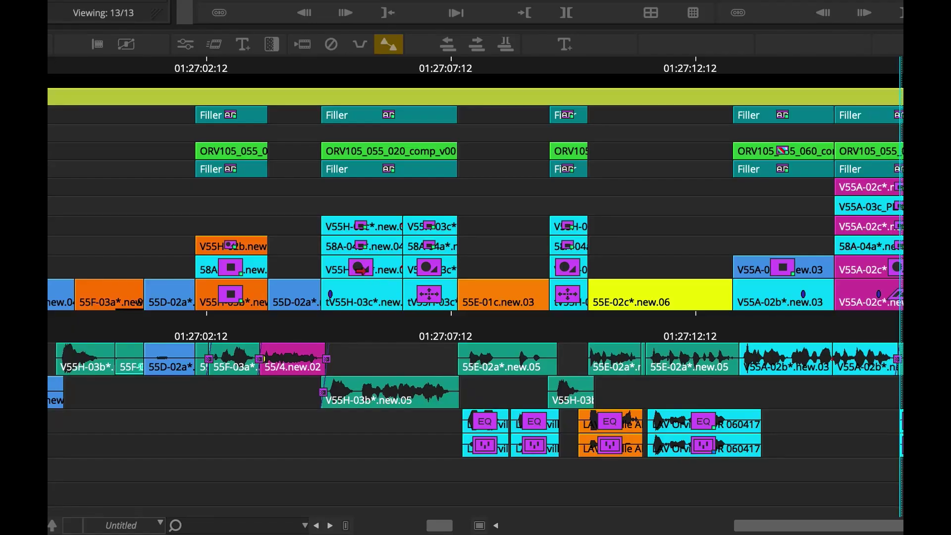
left_click(361, 270)
left_click(438, 270, "shift")
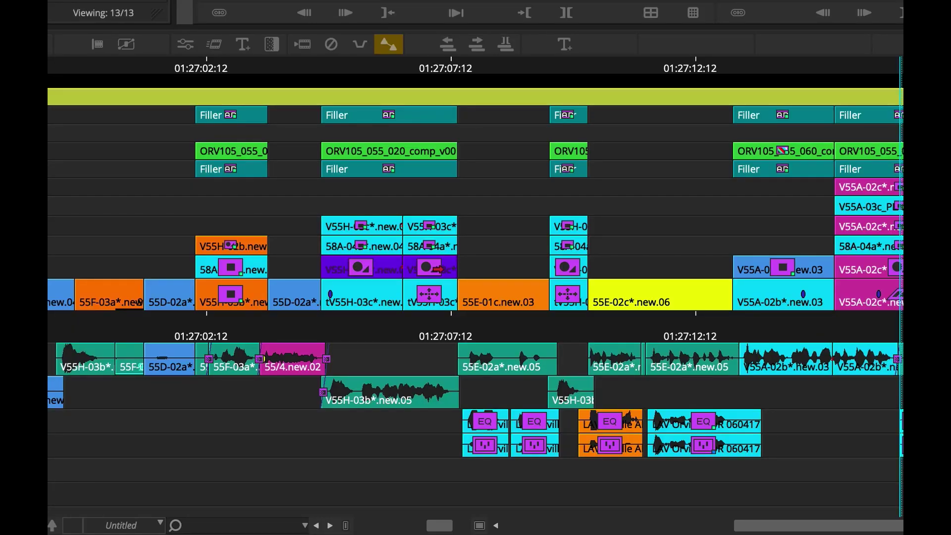
key("alt+Up")
key("alt+Up")
key("alt+Up")
key("alt+Down")
key("alt+Down")
key("alt+Down")
- Select two clips on one track and nudge them earlier and later by frames
left_click(429, 225)
left_click(565, 226, "shift")
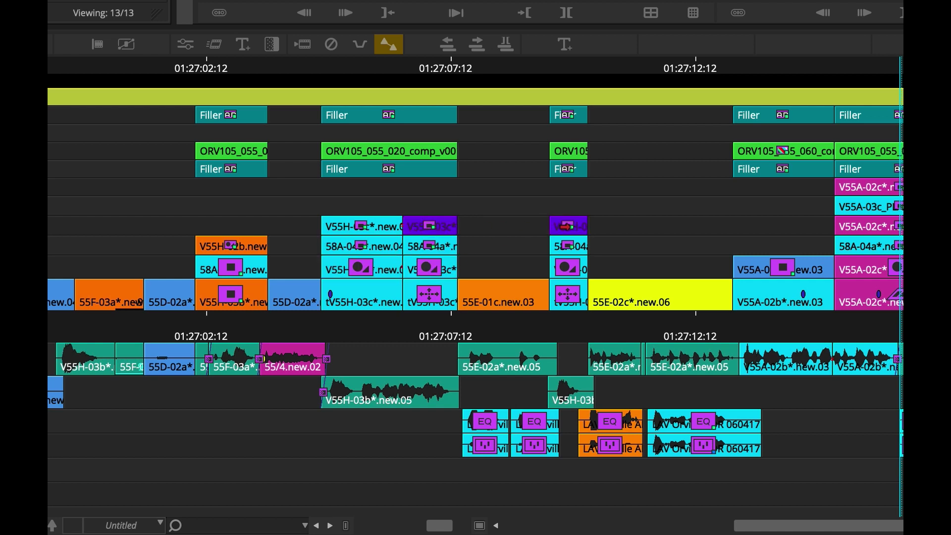
key("comma")
key("comma")
key("comma")
key("comma")
key("comma")
key("comma")
key("shift+period")
key("shift+period")
key("shift+period")
key("shift+period")
key("shift+period")
key("shift+period")
key("comma")
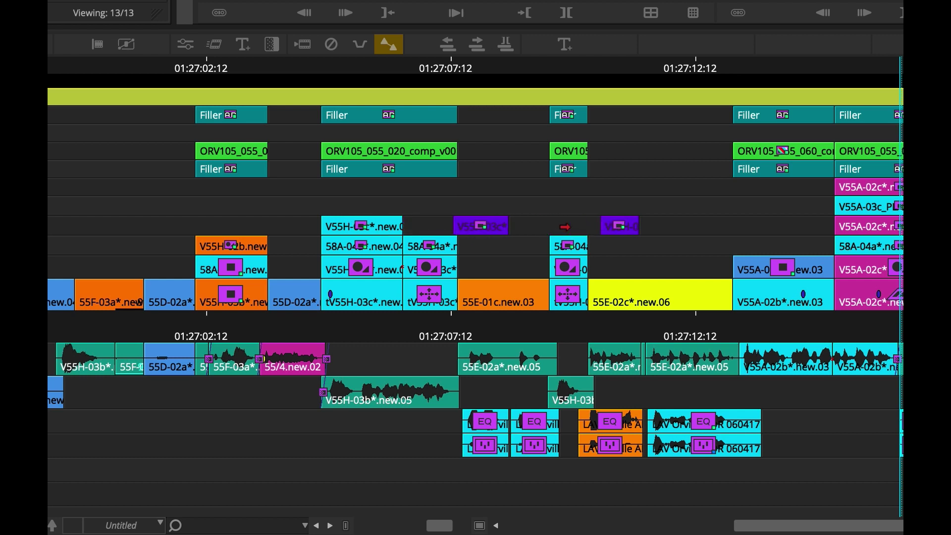
key("shift+comma")
key("shift+comma")
key("shift+comma")
key("shift+comma")
key("shift+comma")
key("comma")
key("comma")
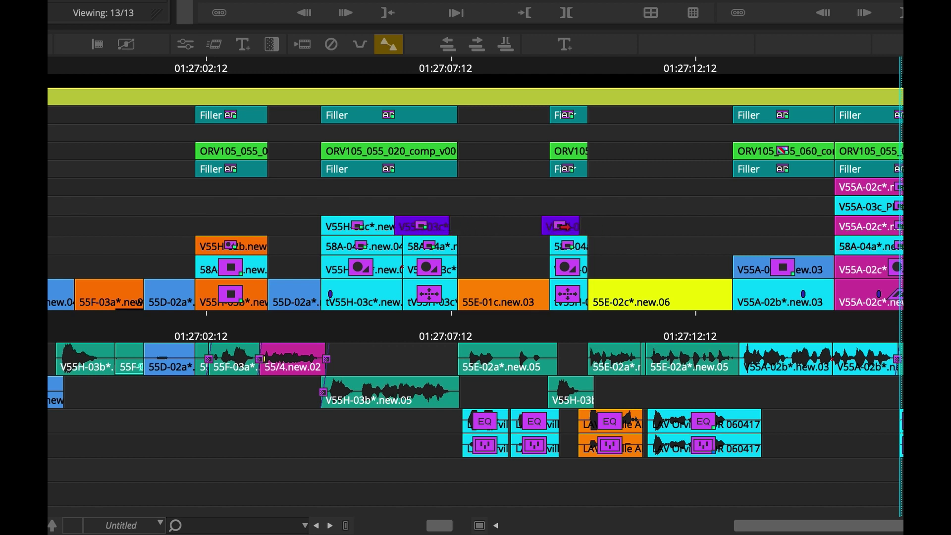
key("shift+period")
key("period")
key("period")
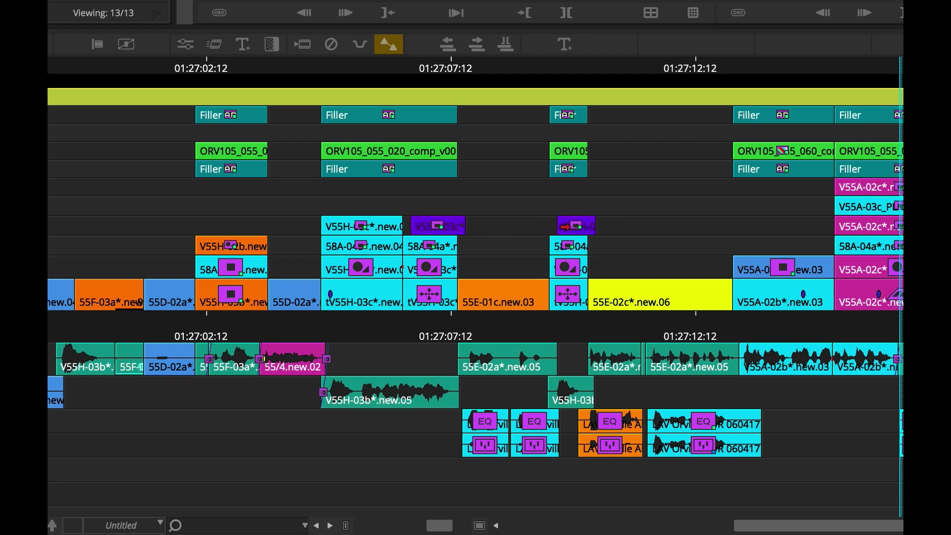
key("comma")
key("comma")
key("comma")
key("comma")
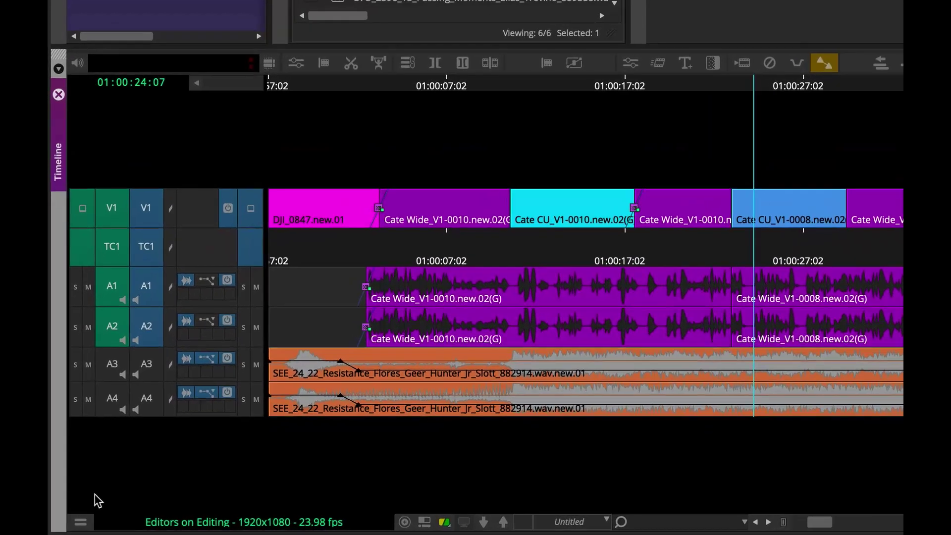
left_click(65, 528)
- Add Group Clip Name as clip text under each clip name and zoom the timeline in
mouse_move(150, 240)
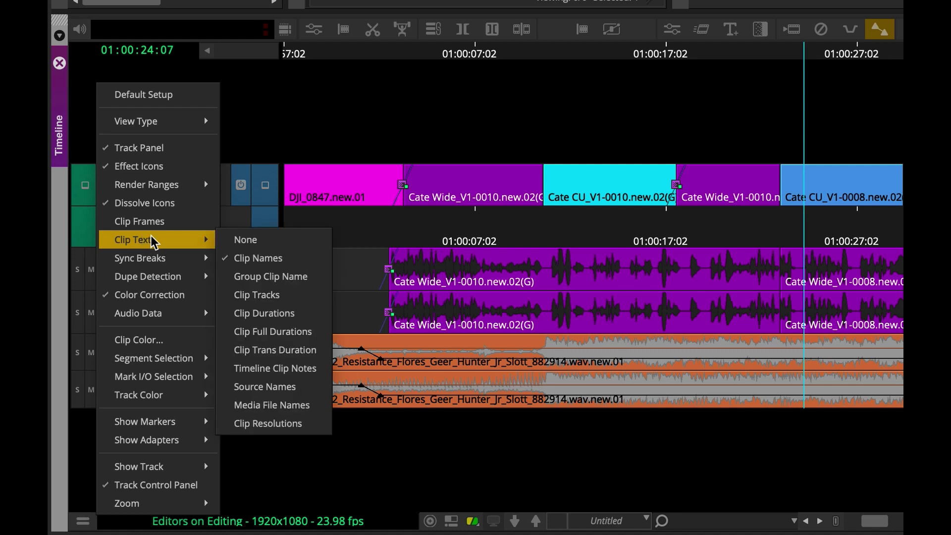
left_click(312, 280)
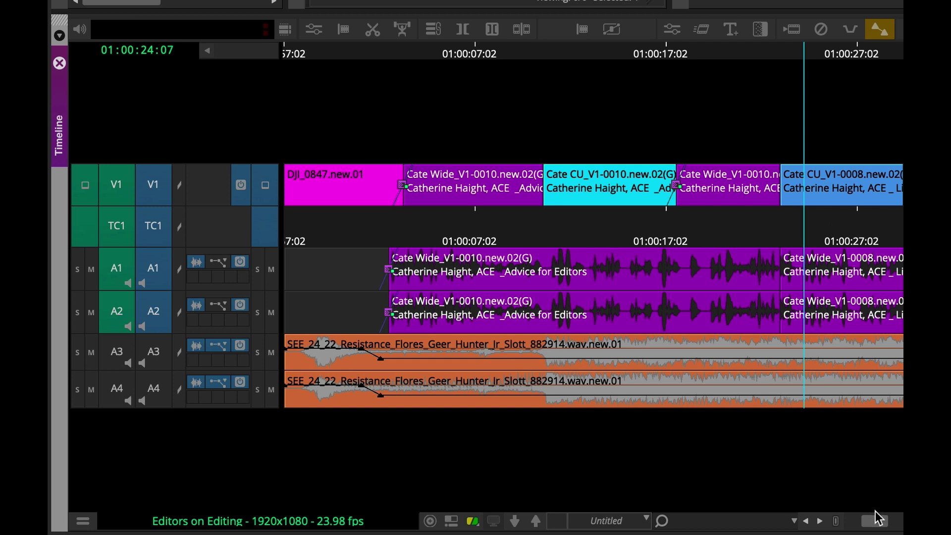
left_click_drag(879, 518, 898, 519)
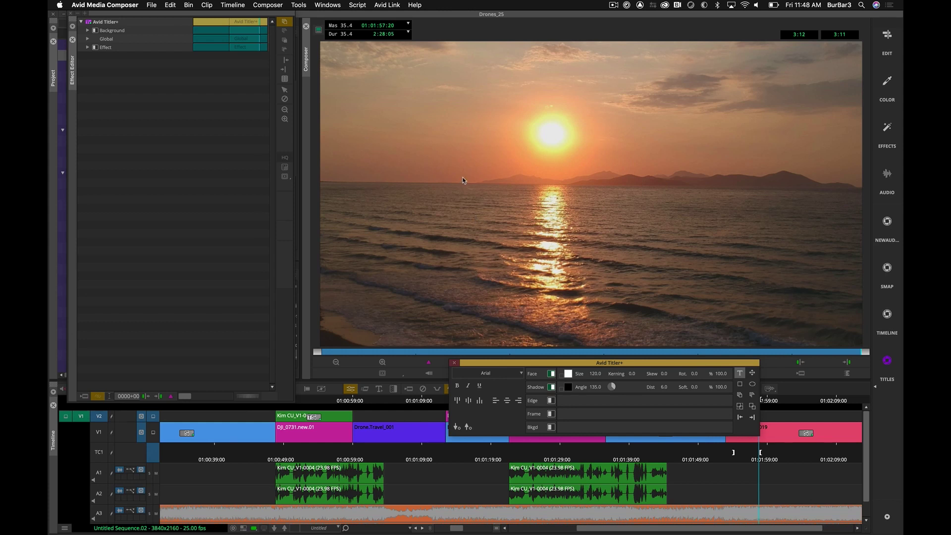
left_click(463, 178)
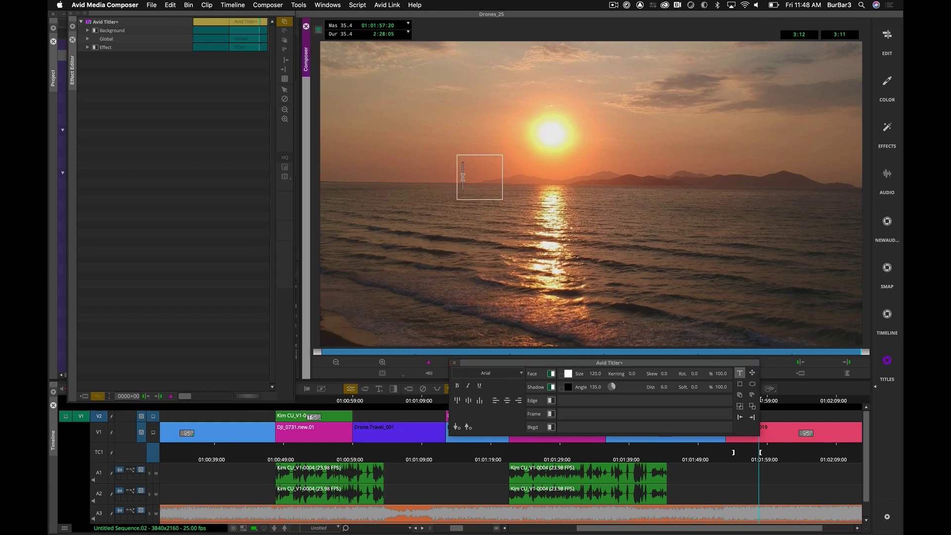
- Type the title 'A Beautiful Sunset', then delete it
type("A B")
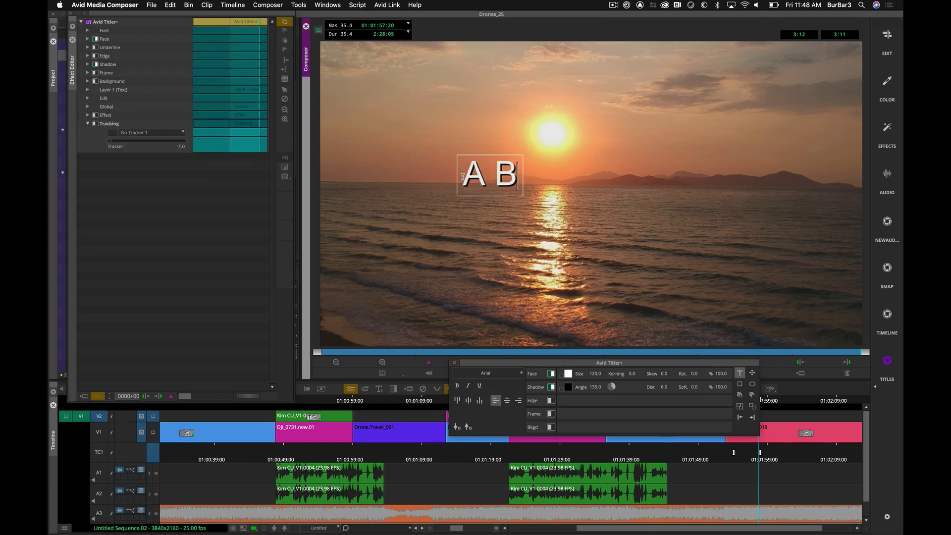
type("eautiful Sun")
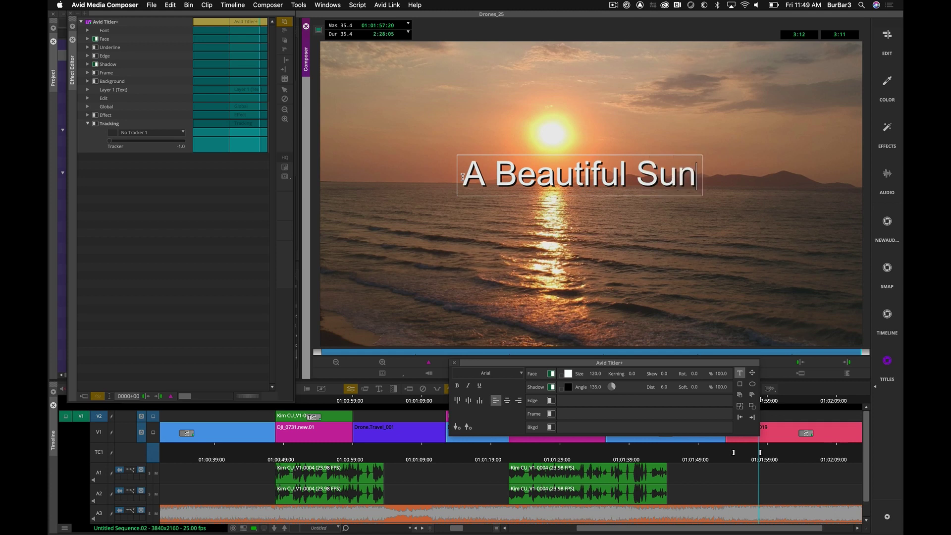
type("set")
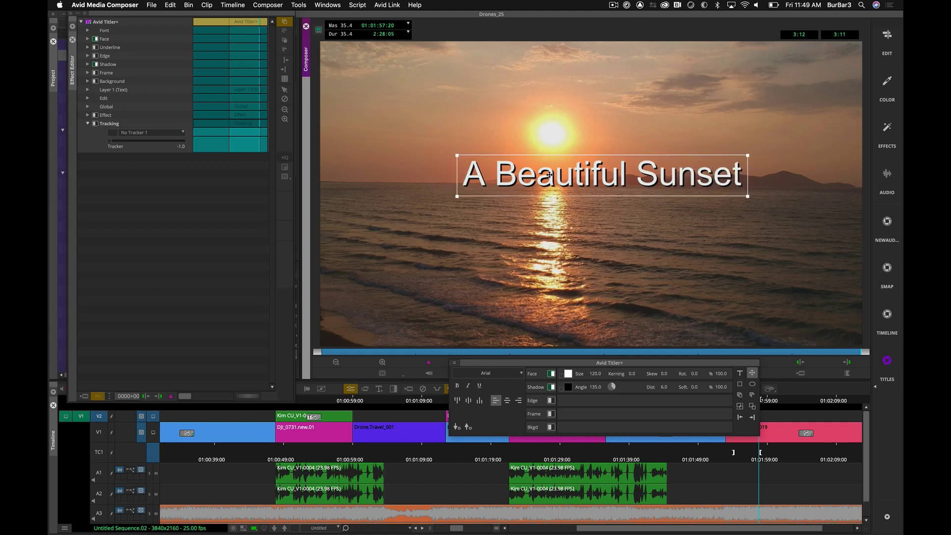
left_click(550, 175)
left_click(549, 174)
key("Delete")
- Draw a text box reading 'The end to another wonderful day' and narrow it to wrap onto four lines
left_click_drag(459, 133, 746, 257)
type("T")
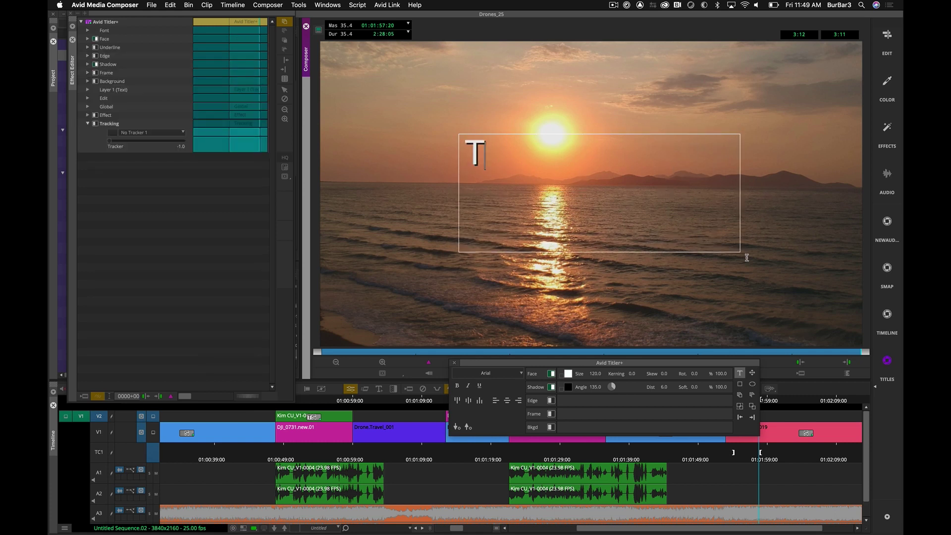
type("he end")
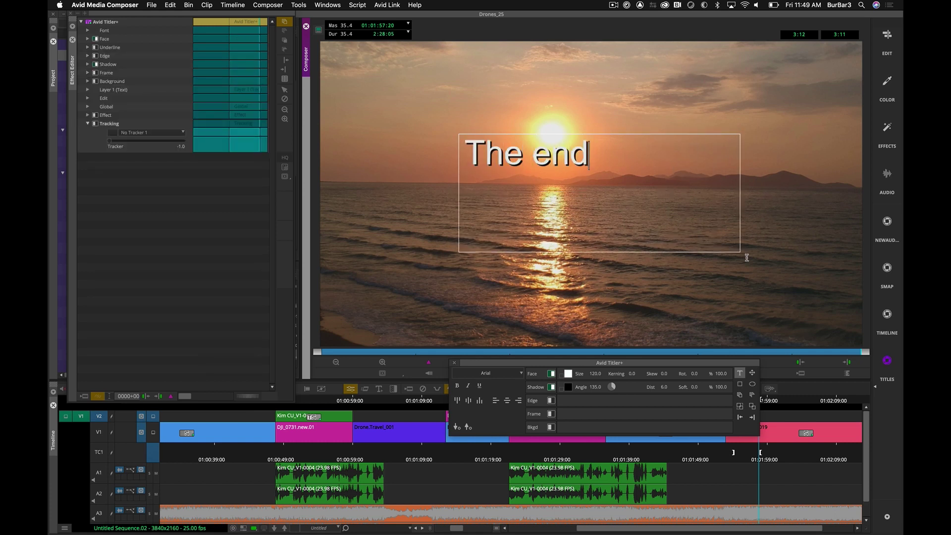
type(" to anoth")
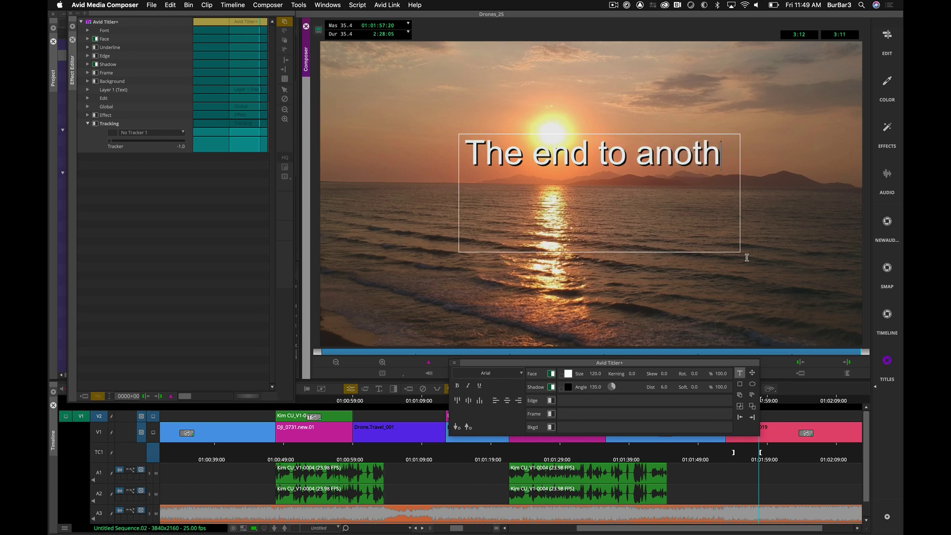
type("er wonde")
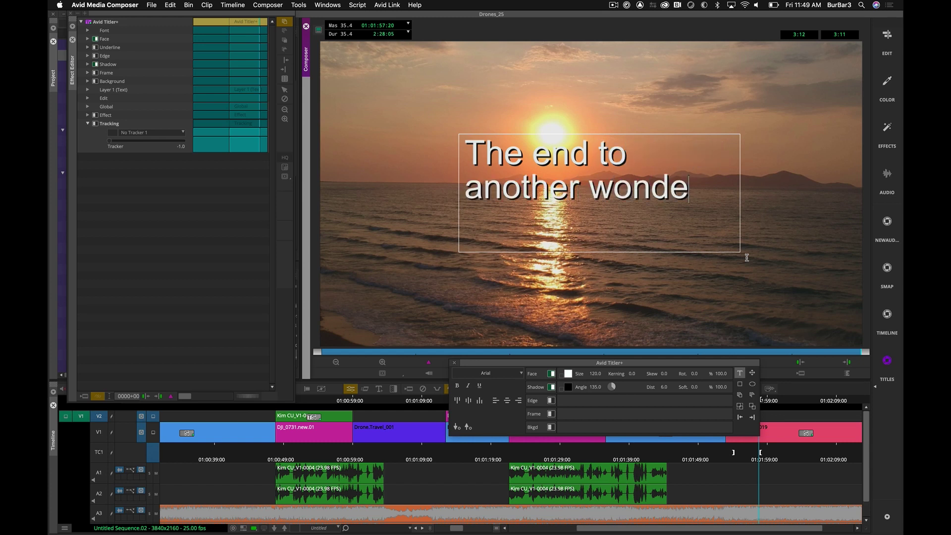
type("rful day")
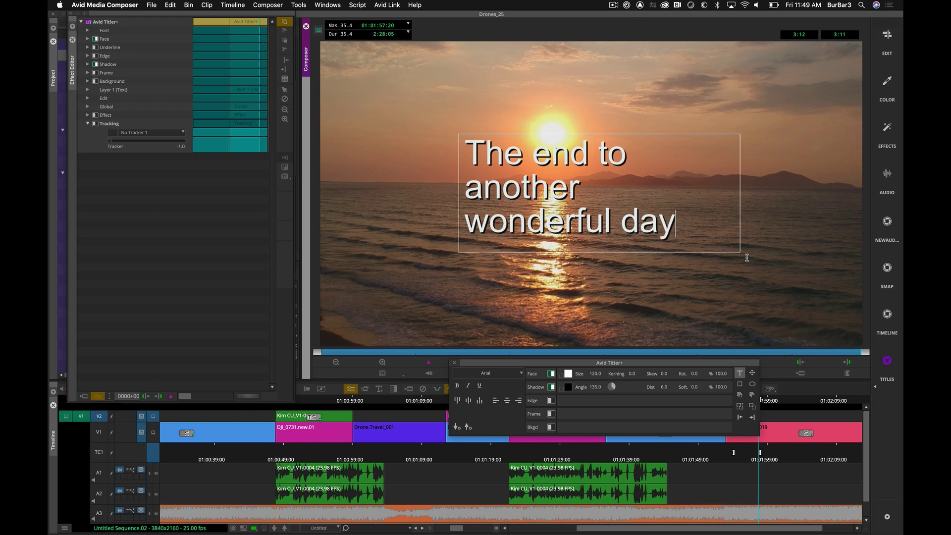
key("Escape")
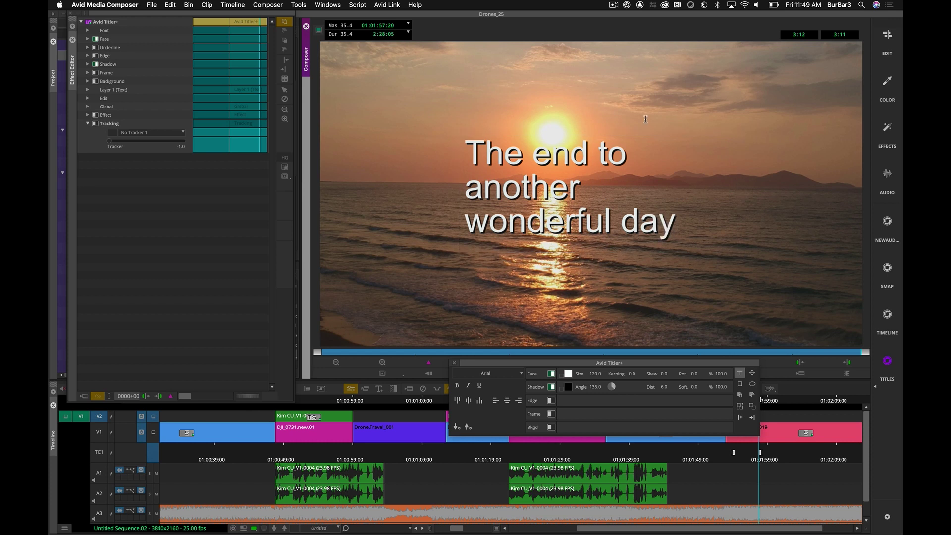
left_click(525, 177)
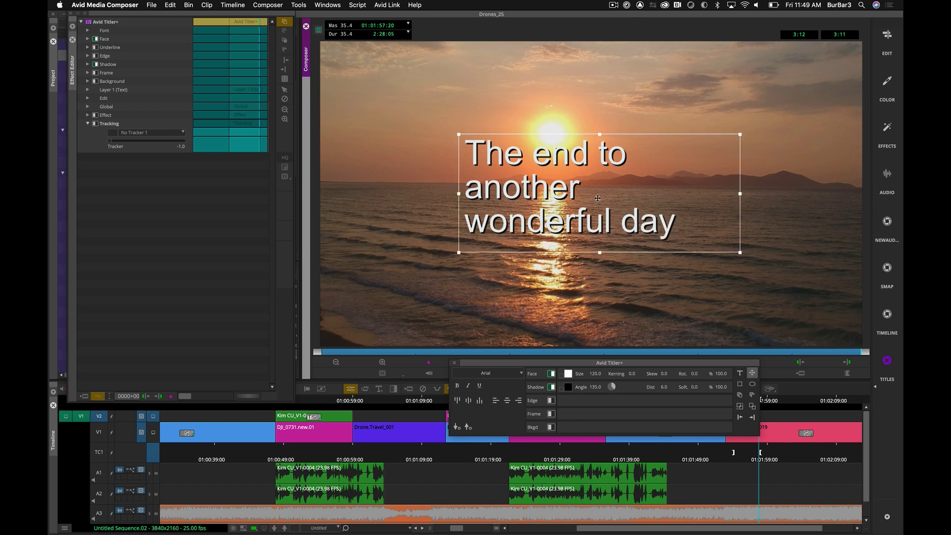
left_click_drag(738, 252, 790, 303)
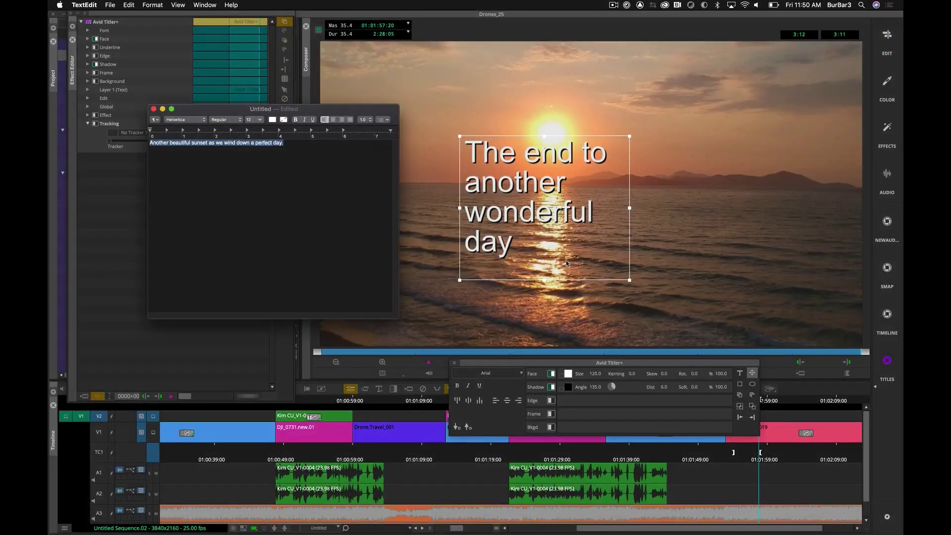
key("super+Tab")
- Replace the title text with 'Another beautiful sunset as we wind down a perfect day.'
left_click(473, 154)
key("super+a")
type("Another beautiful sunset as we wind")
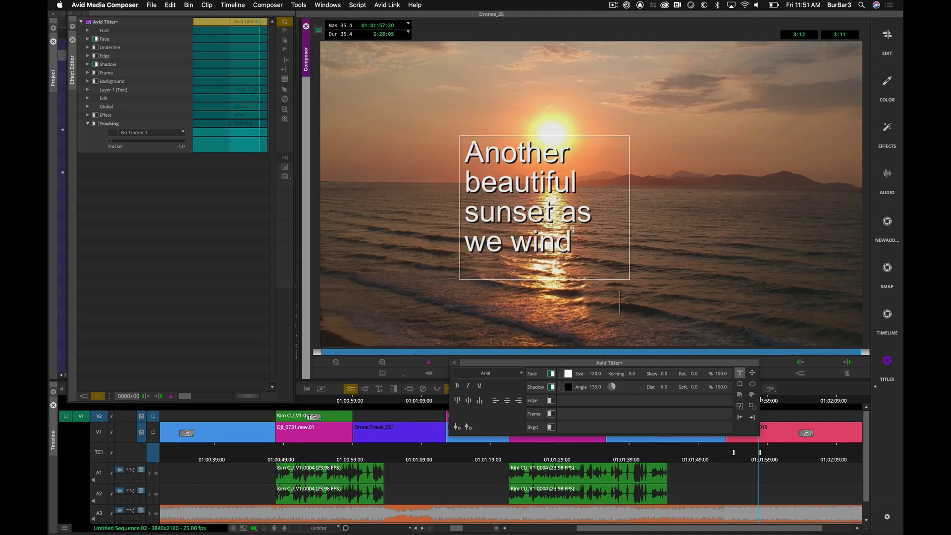
- Enlarge the title box so the sentence fits and rotate it to a tilted angle
left_click(637, 289)
left_click(571, 229)
left_click_drag(629, 277, 708, 272)
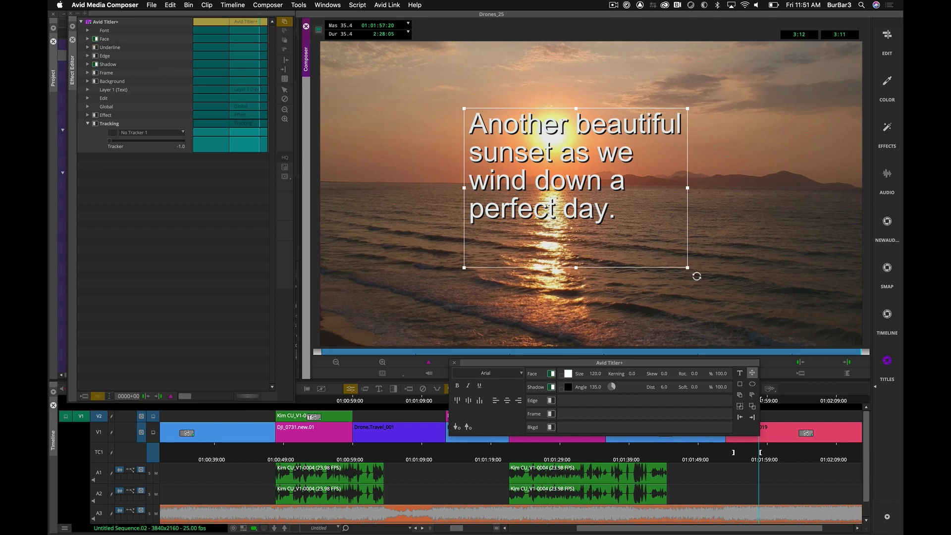
left_click_drag(696, 276, 671, 301)
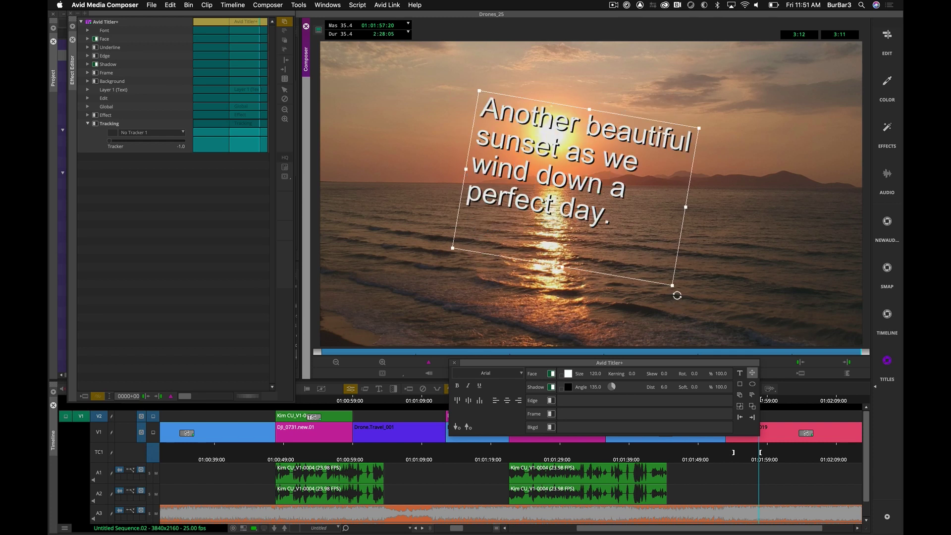
left_click_drag(677, 295, 715, 197)
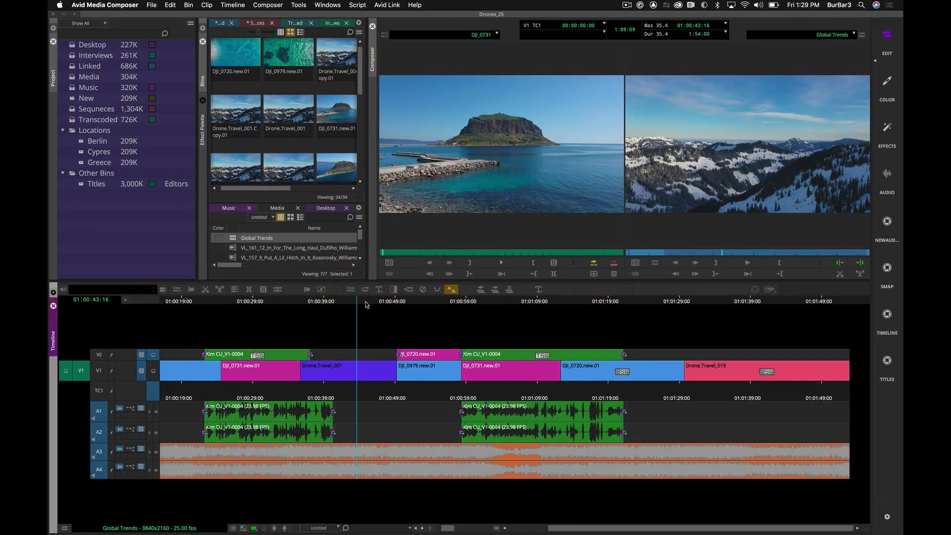
mouse_move(366, 305)
left_mouse_down()
mouse_move(385, 305)
mouse_move(373, 306)
left_mouse_up()
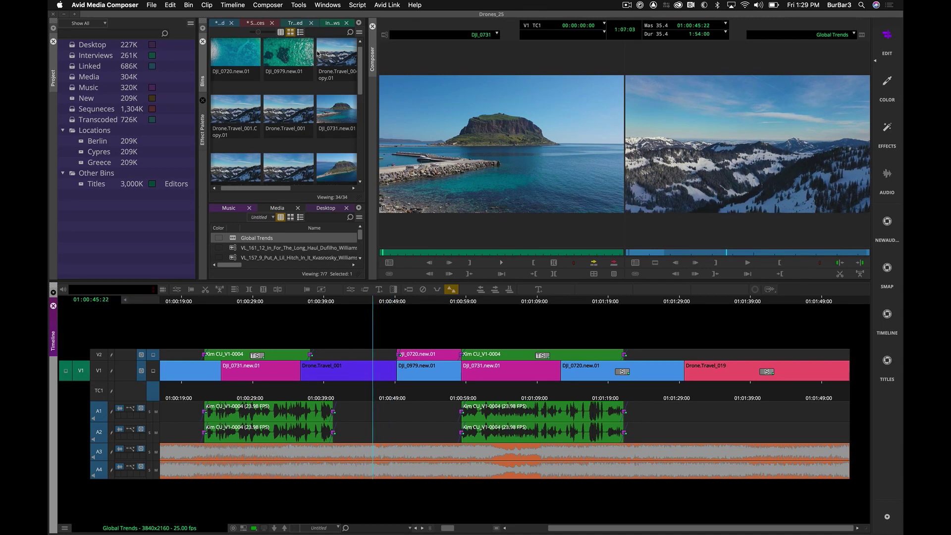
- Open the IMF window from the Tools menu and reposition it
left_click(299, 5)
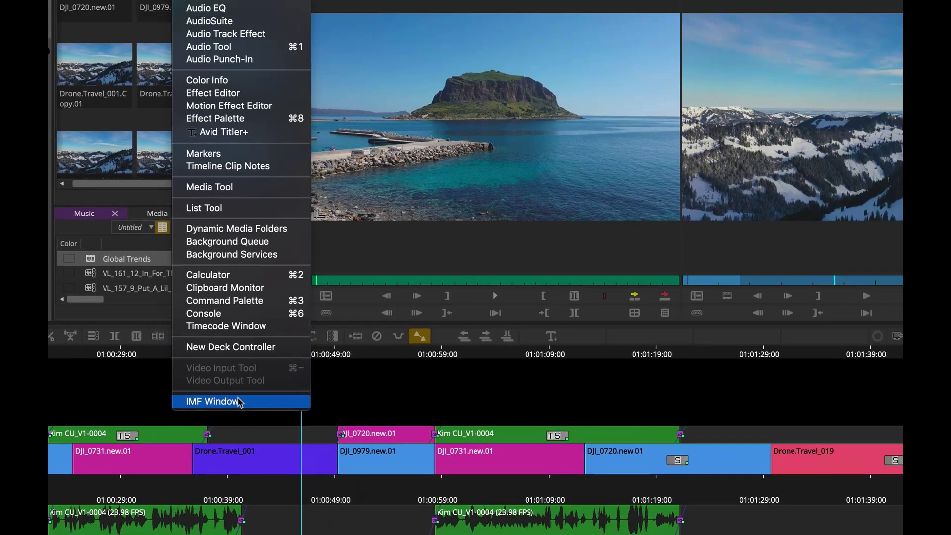
left_click(411, 345)
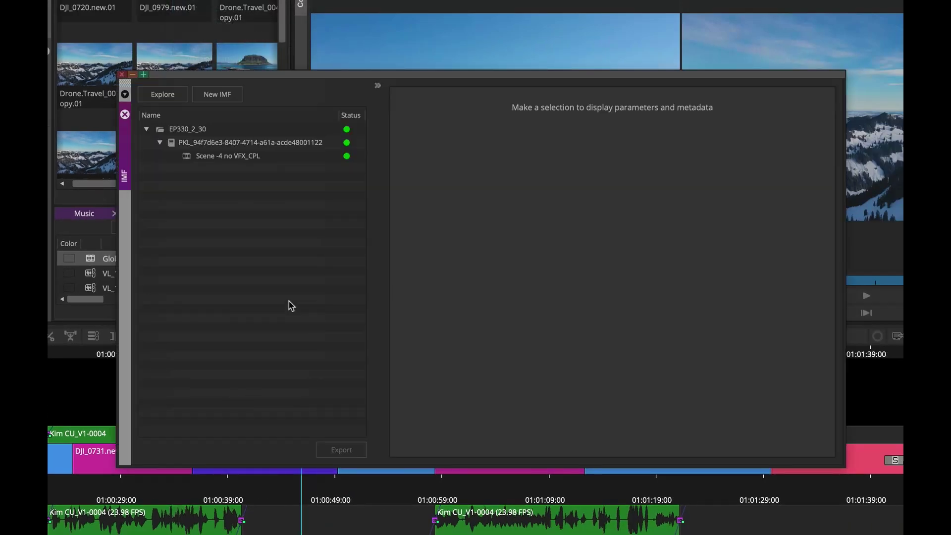
left_click_drag(316, 78, 346, 50)
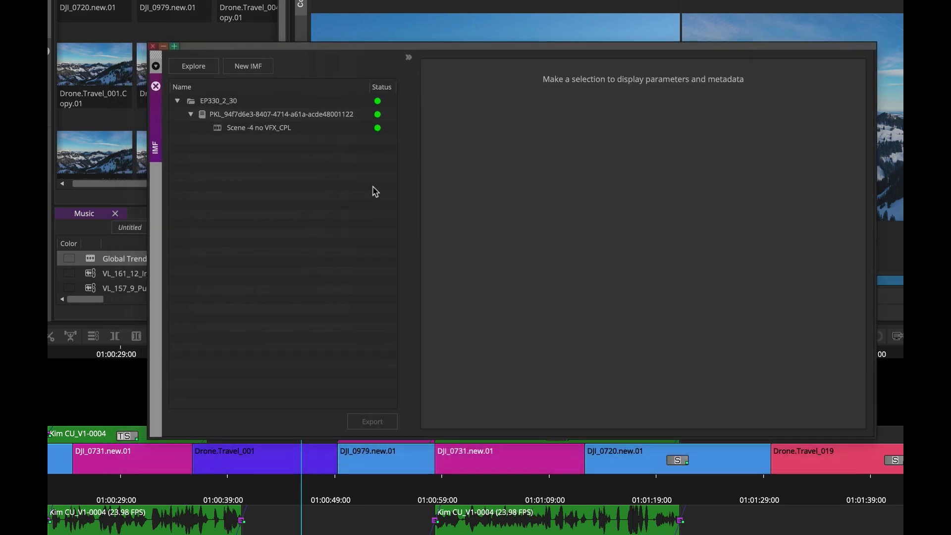
- Inspect the EP330_2_30 PKL and Scene -4 no VFX_CPL settings, and preview new package options
left_click(217, 117)
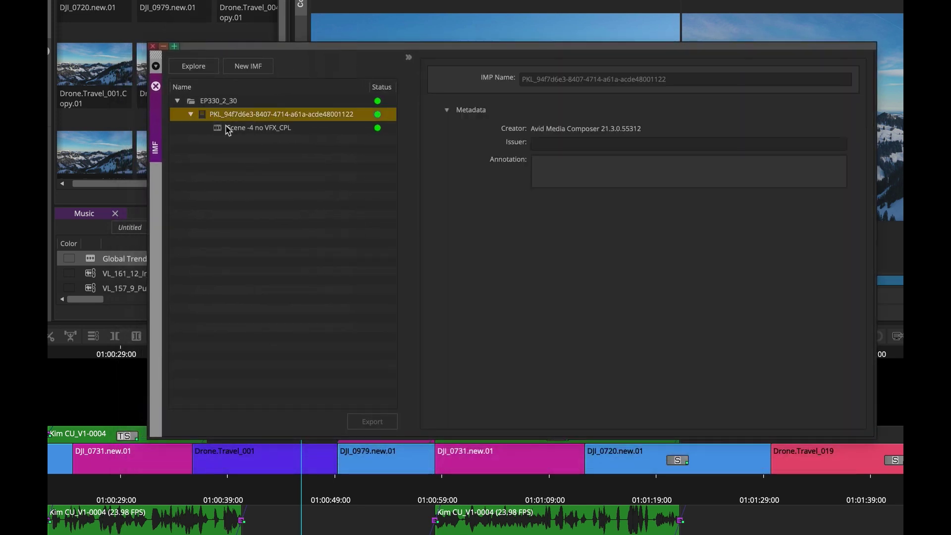
left_click(229, 129)
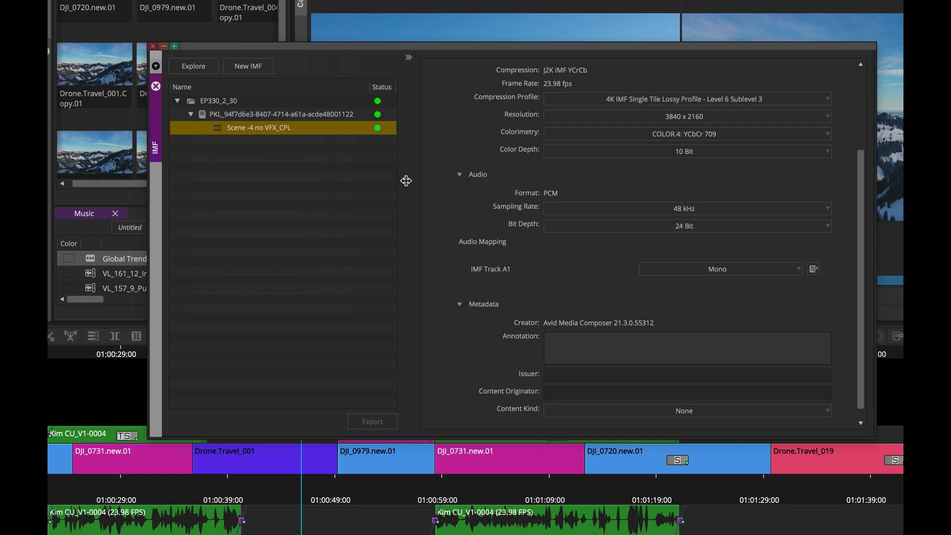
left_click(262, 68)
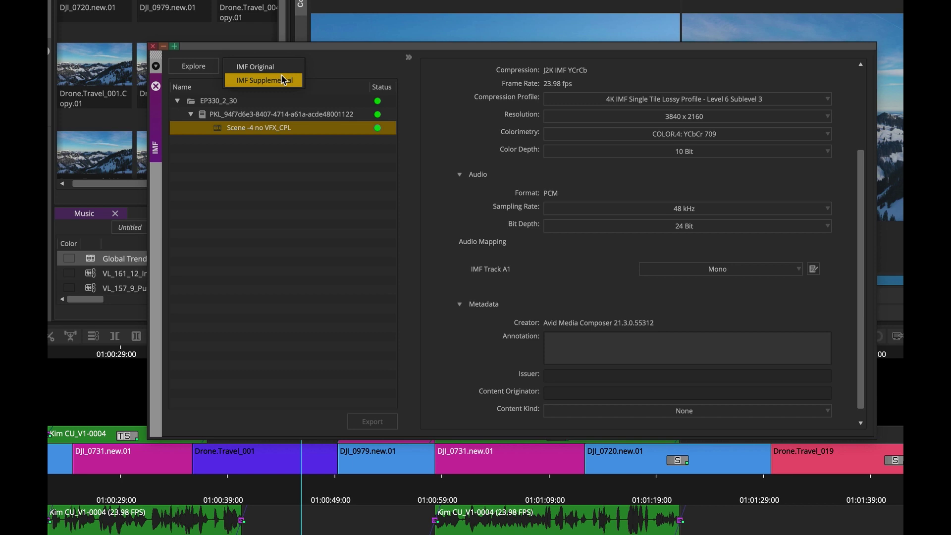
left_click(282, 265)
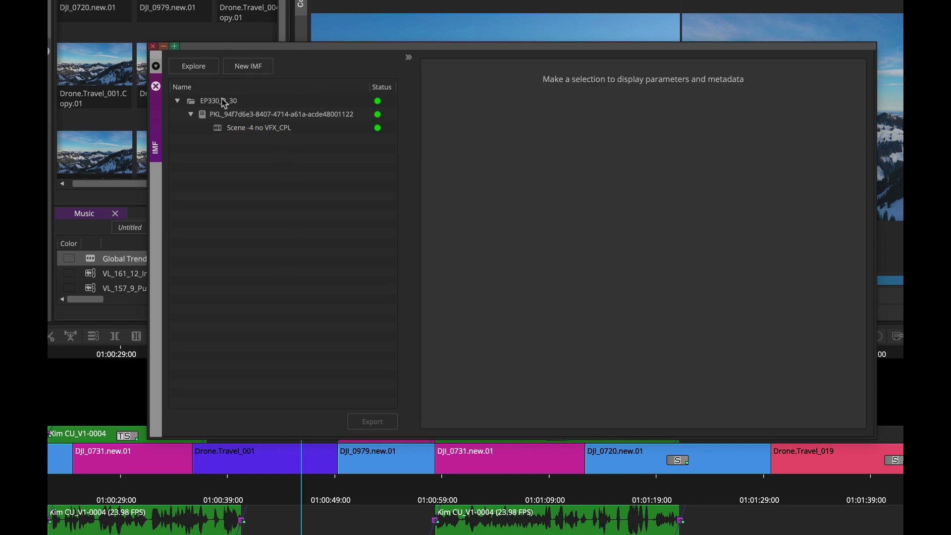
- Create a new original IMF package from the Global Trends sequence
left_click(95, 259)
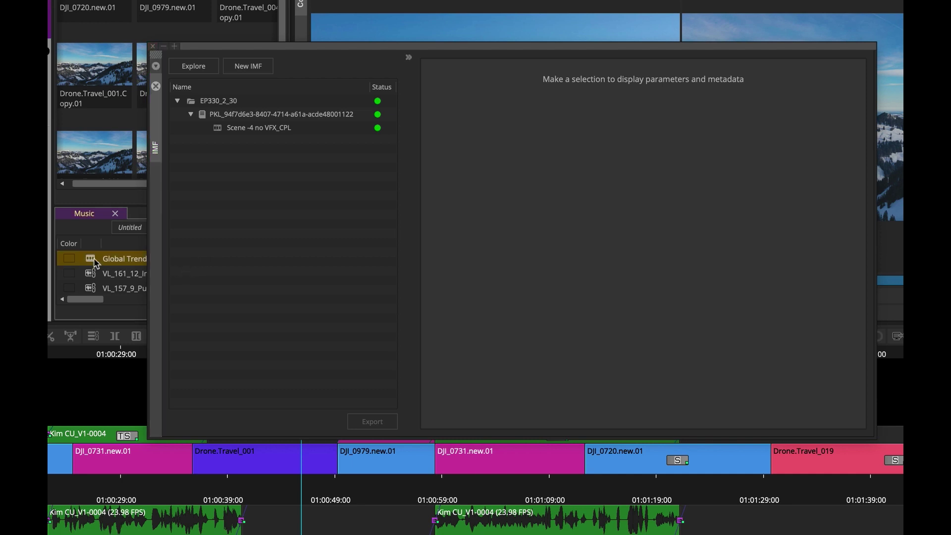
left_click(244, 226)
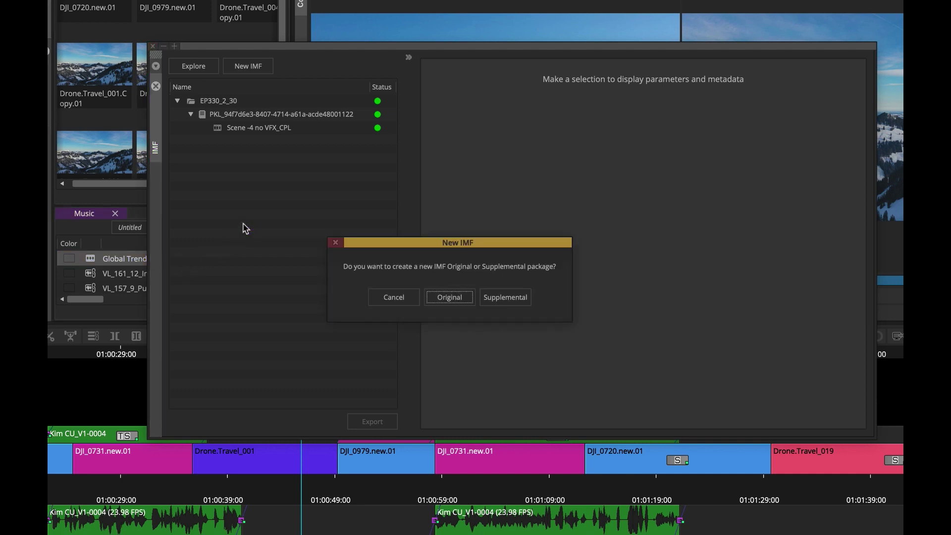
left_click(459, 300)
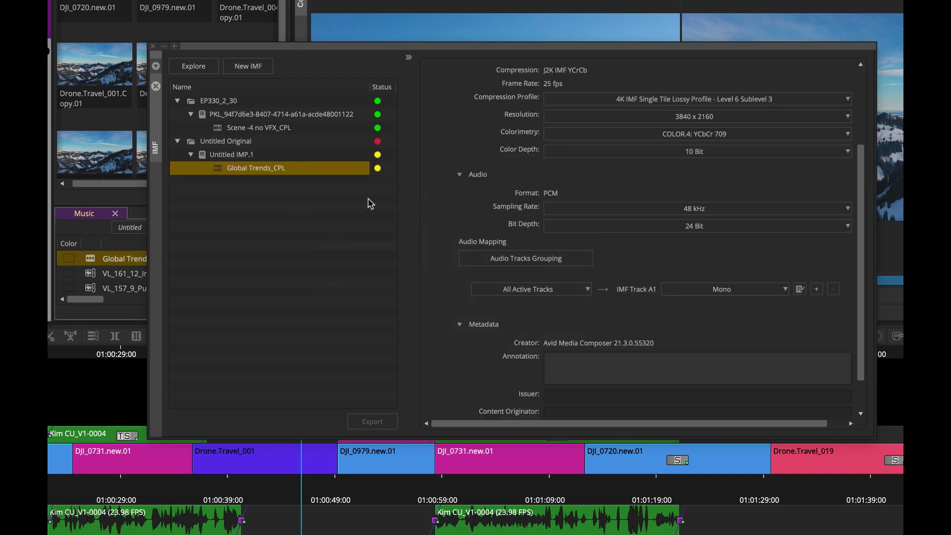
- Rename the package to Global and set its directory to the KrulikLaCie drive
left_click(249, 145)
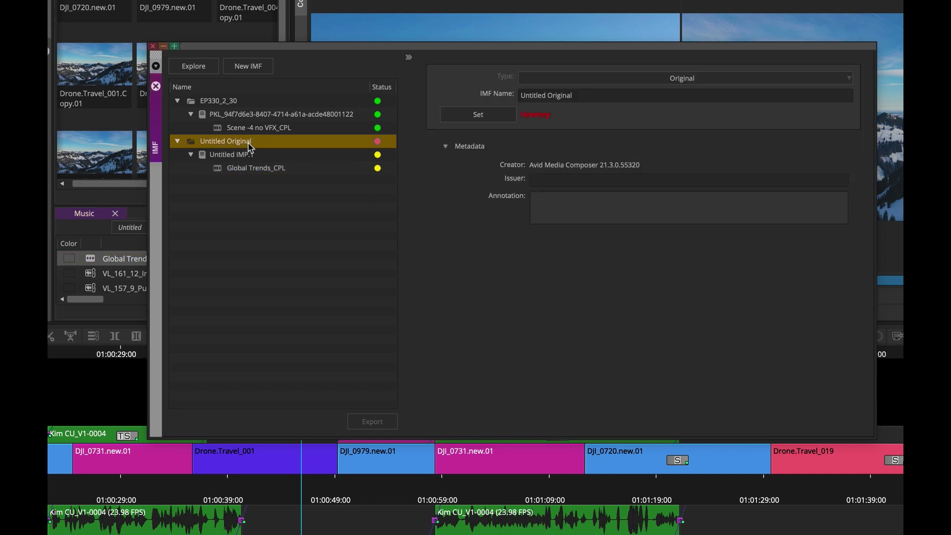
left_click(635, 96)
type("Global")
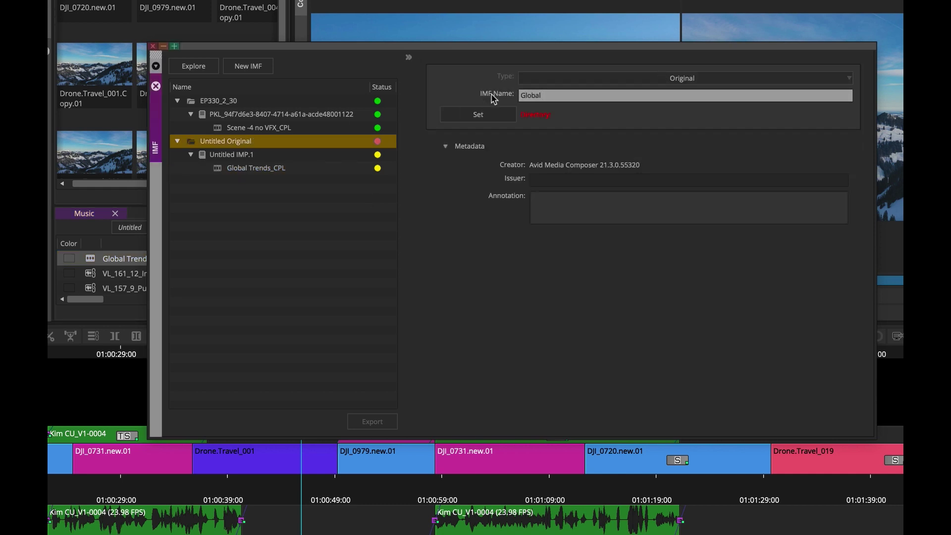
left_click(481, 119)
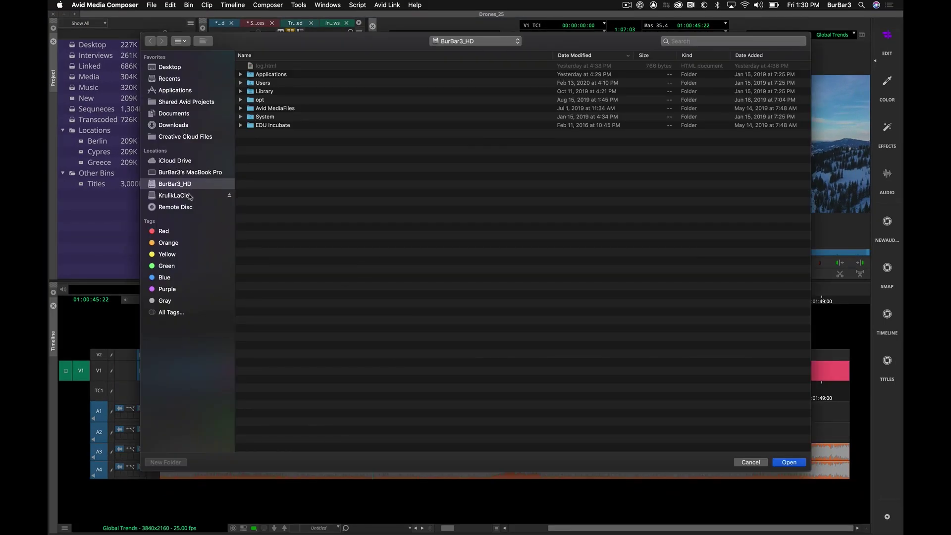
left_click(189, 196)
left_click(791, 462)
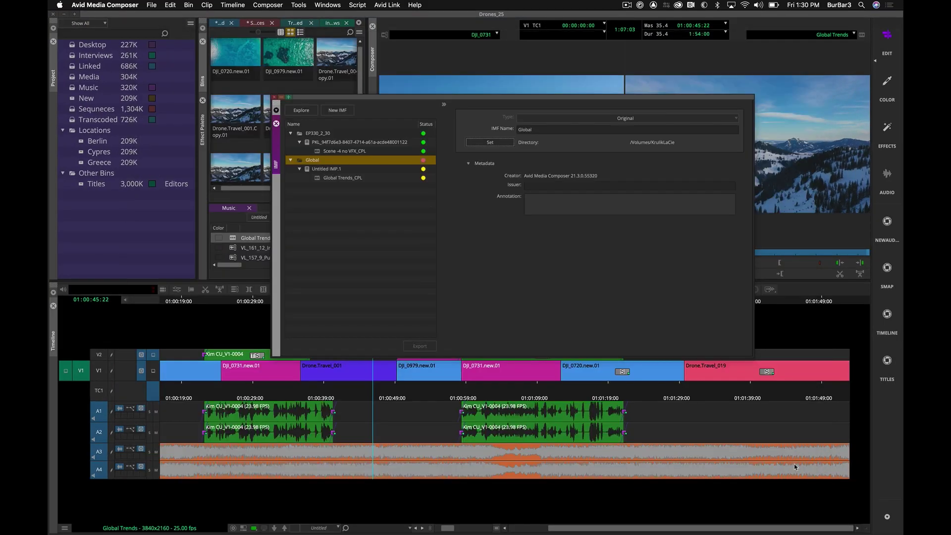
- Show the Global Trends_CPL encoding settings in the IMF window
left_click(308, 170)
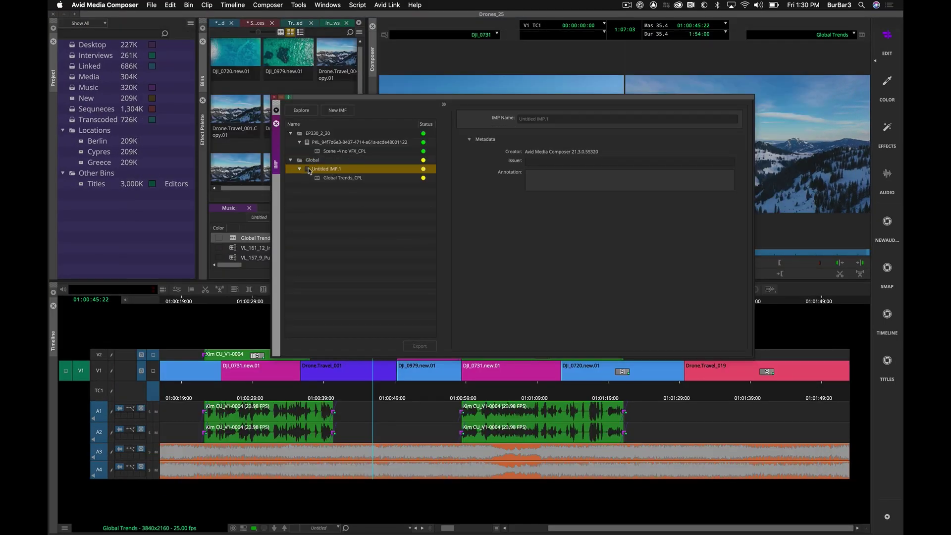
left_click(336, 178)
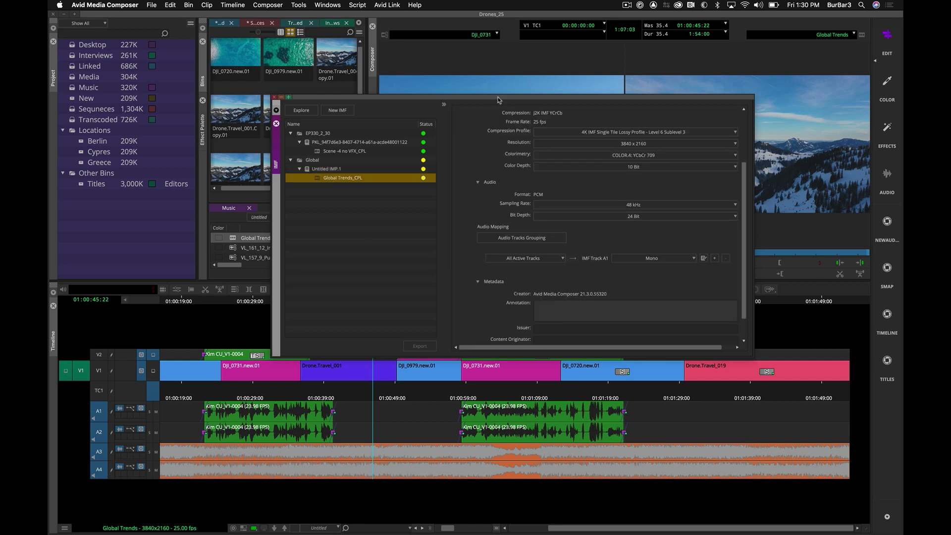
left_click_drag(498, 99, 487, 93)
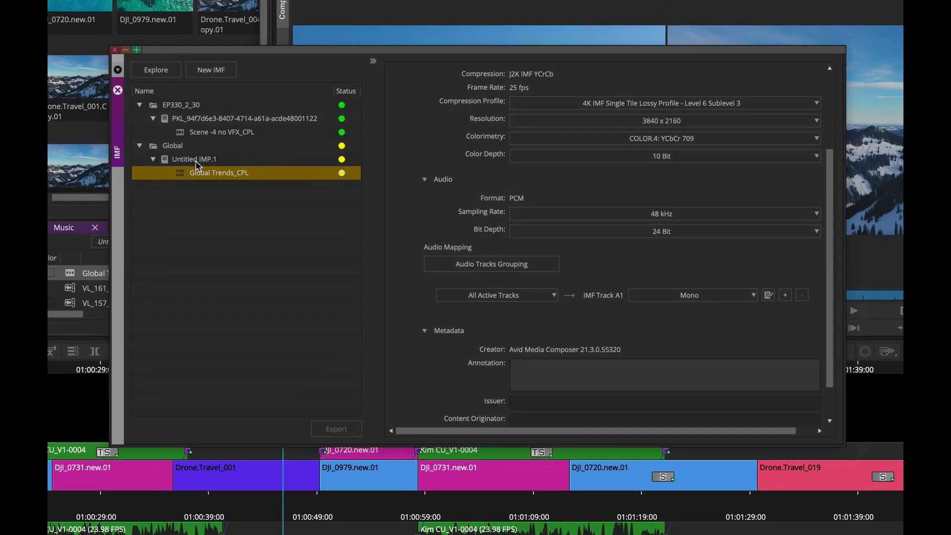
- Review the Global Trends_CPL compression profiles, leaving Level 6 Sublevel 3 lossy selected
left_click(197, 160)
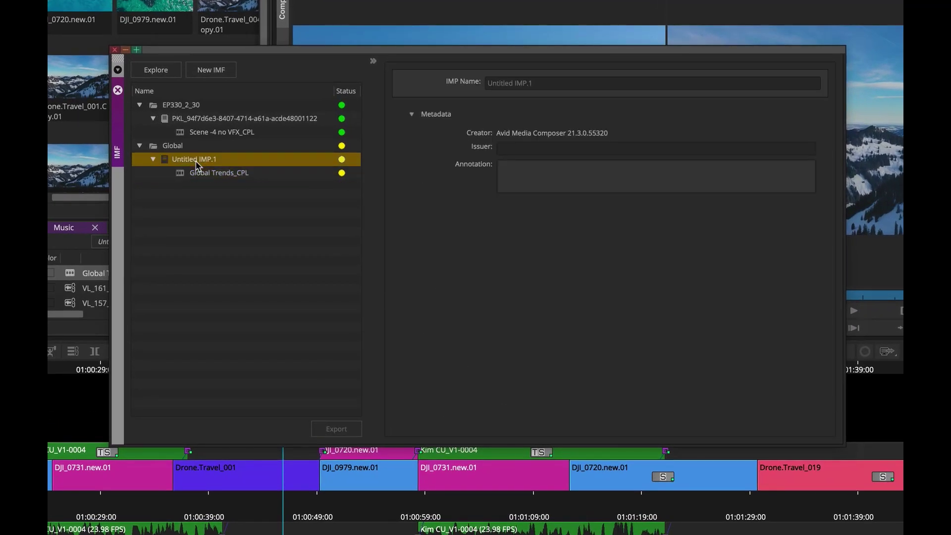
left_click(202, 174)
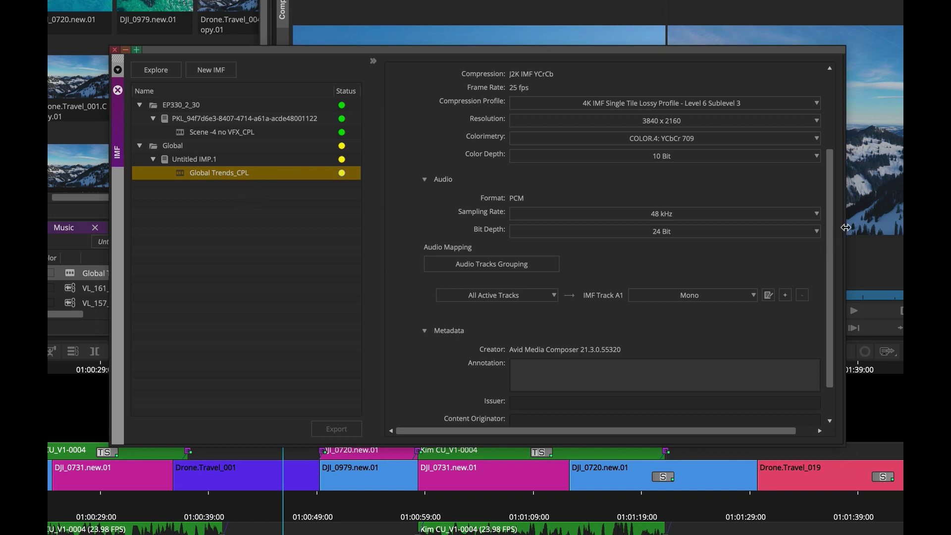
left_click_drag(845, 228, 889, 228)
scroll(692, 101, "up", 3)
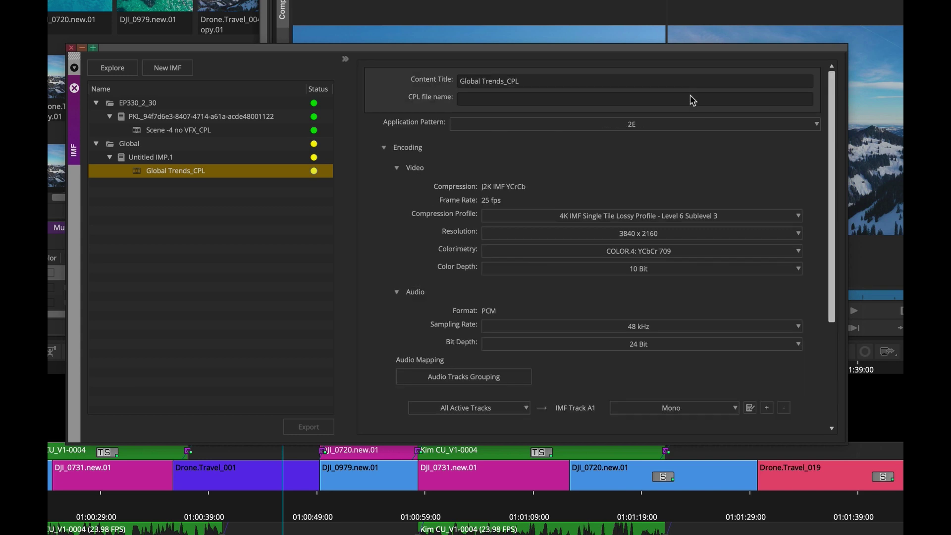
left_click(651, 218)
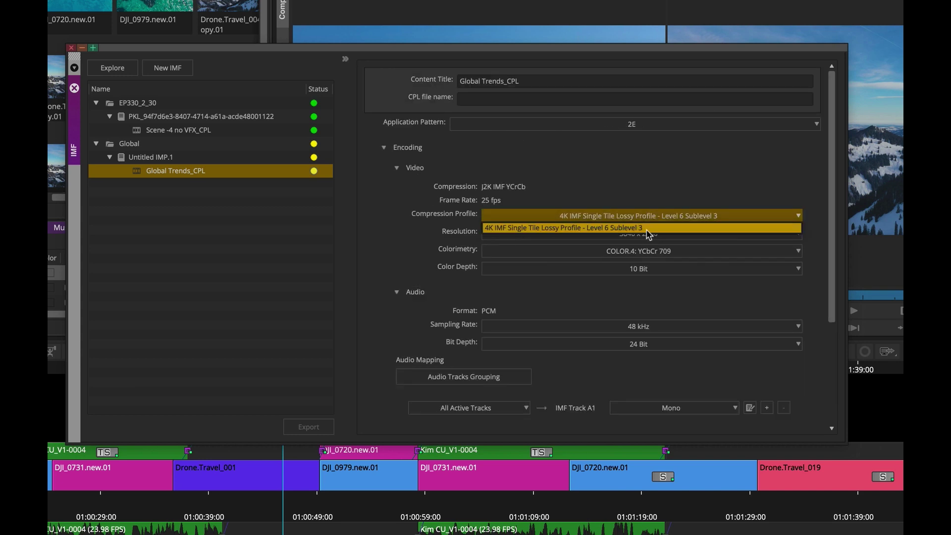
left_click(638, 219)
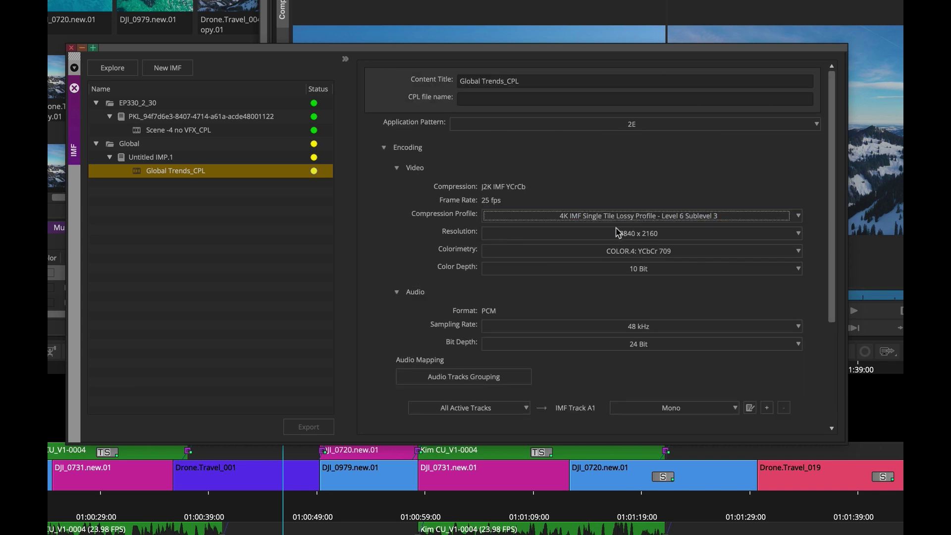
- Set the video resolution to 1920 x 1080, keeping YCbCr 709 colorimetry
left_click(620, 233)
left_click(622, 250)
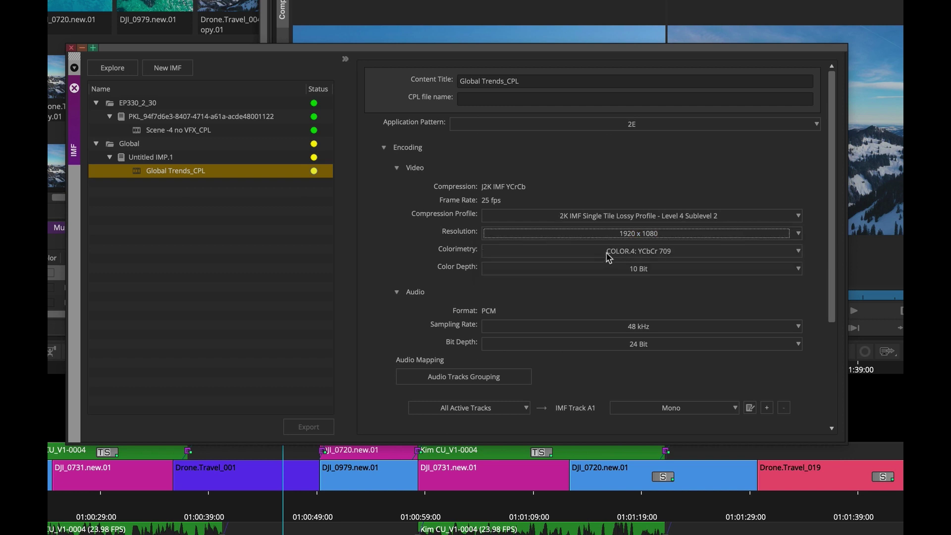
left_click(607, 252)
left_click(609, 273)
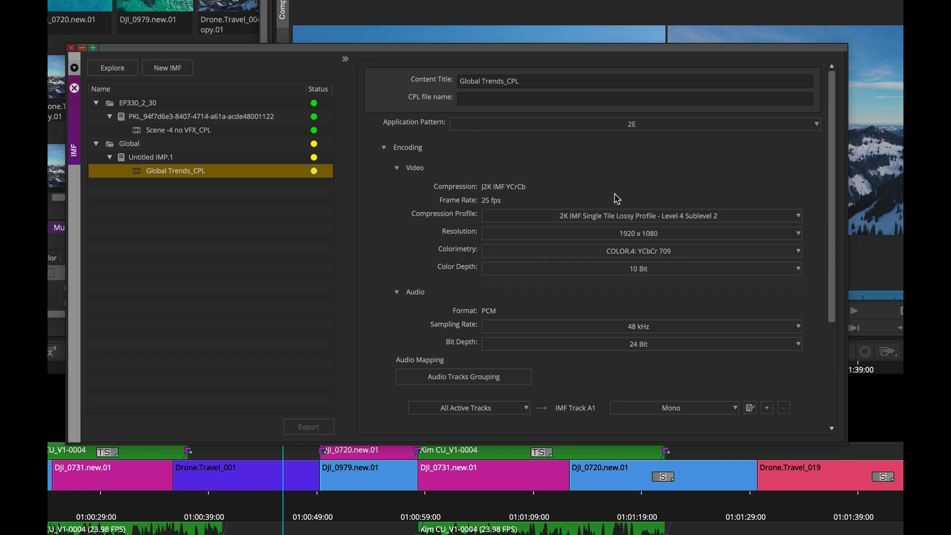
left_click(609, 272)
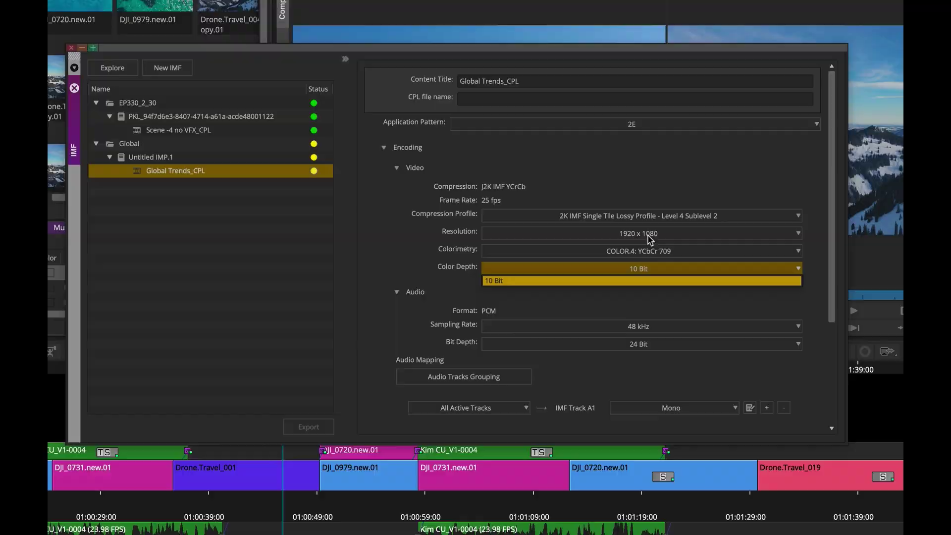
left_click(501, 410)
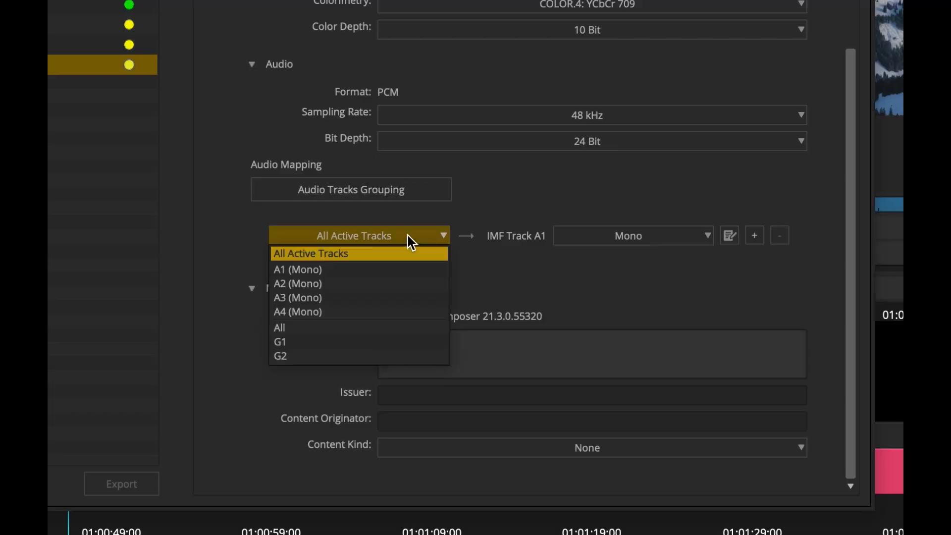
- Map G1 to IMF Track A1 as Stereo and add a second track mapping for A2
left_click(405, 342)
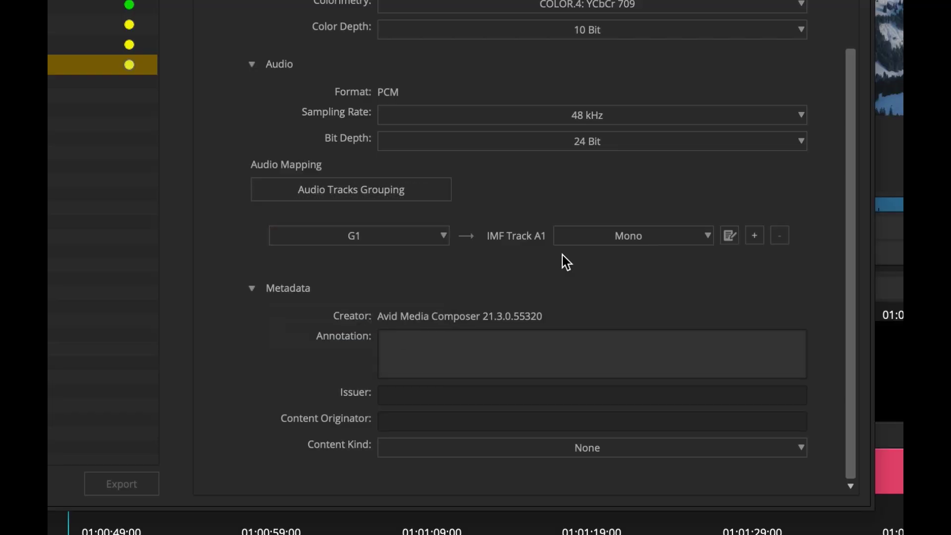
left_click(595, 243)
left_click(594, 266)
left_click(755, 239)
left_click(435, 278)
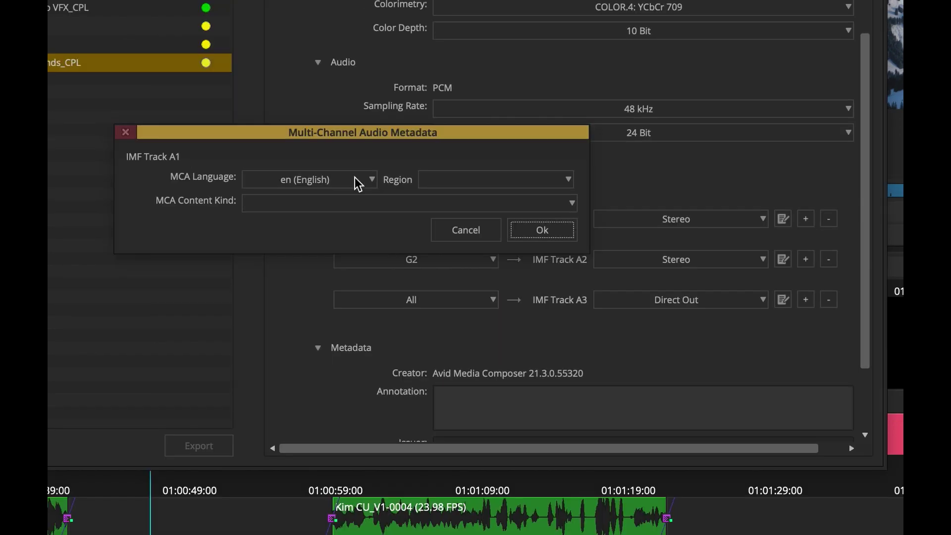
- Tag IMF Track A1 with region GB (Britain) and content kind DCM (Director Commentary)
left_click(354, 177)
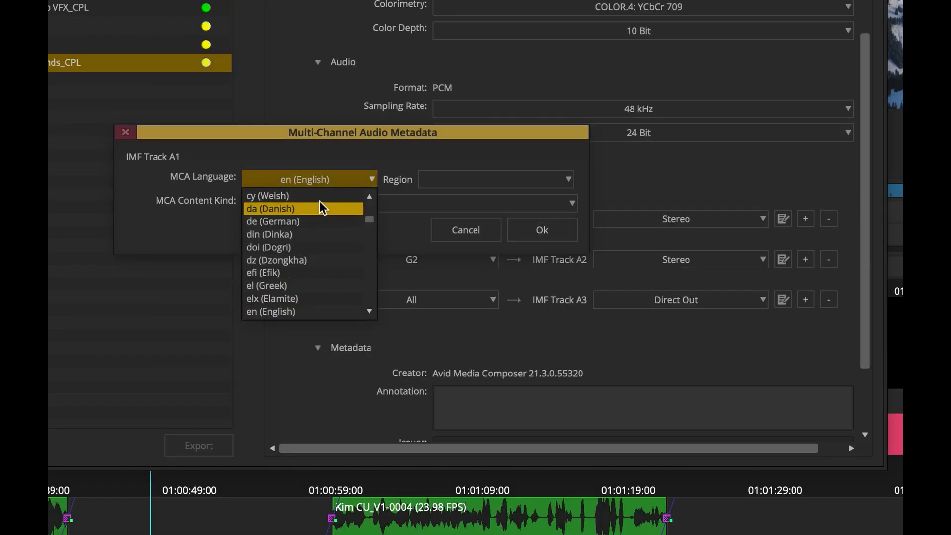
left_click(489, 177)
left_click(521, 223)
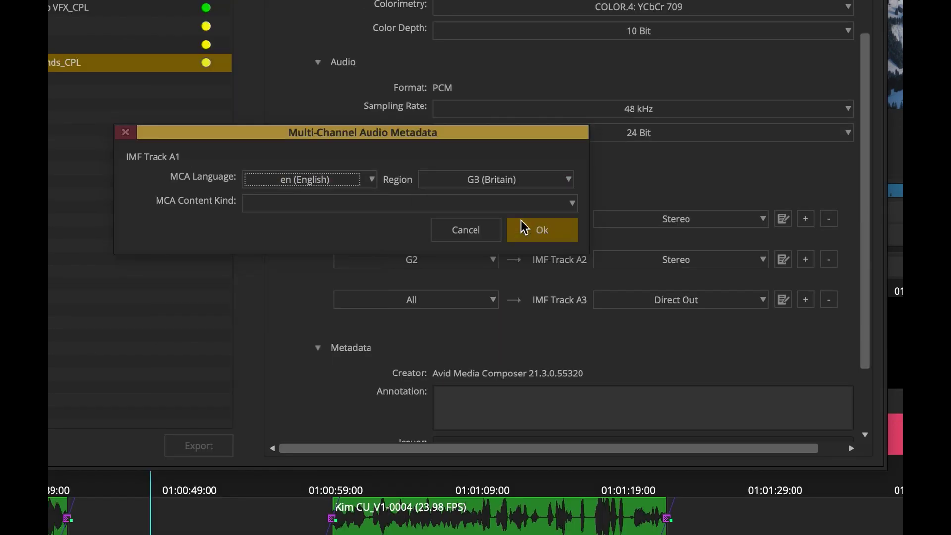
left_click(293, 202)
left_click(411, 247)
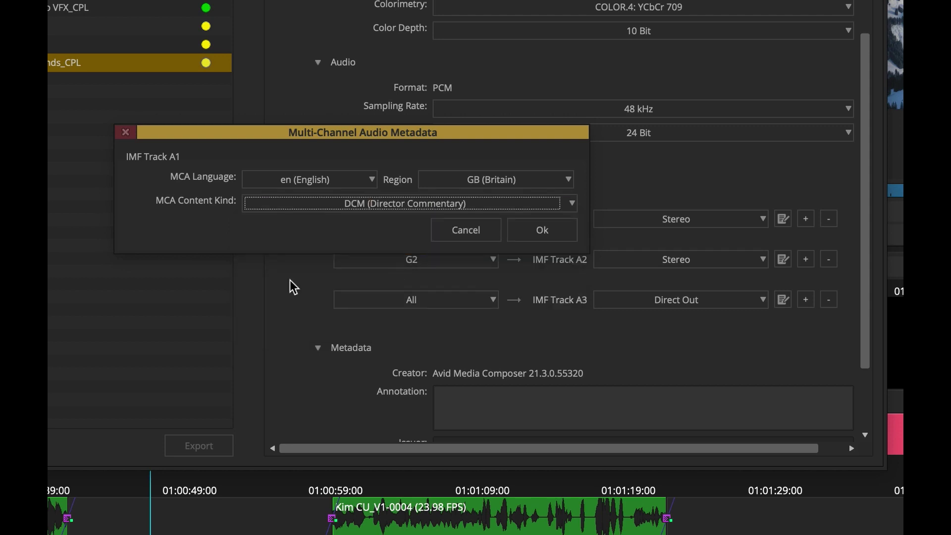
left_click(548, 240)
- Set the IMF Track A2 language to tlh (Klingon)
left_click(783, 259)
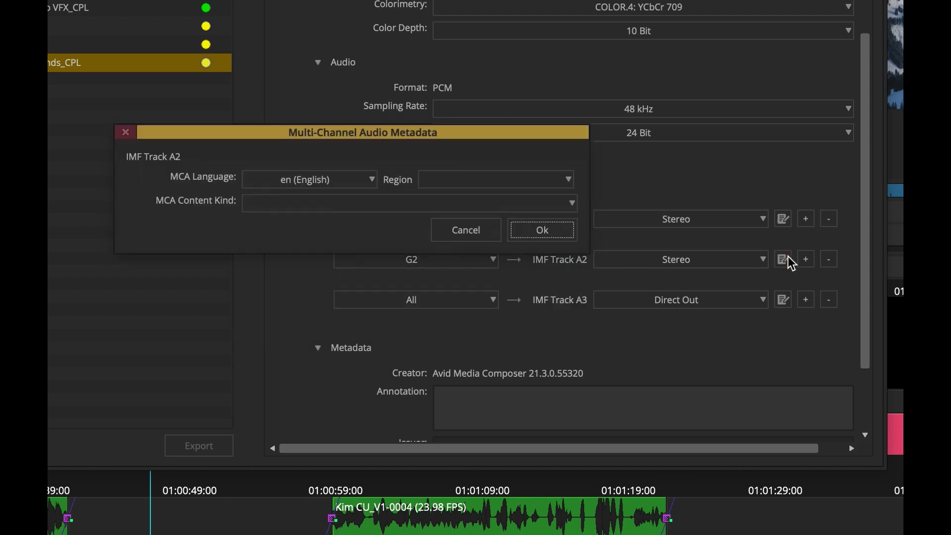
left_click(355, 180)
left_click_drag(370, 280, 372, 298)
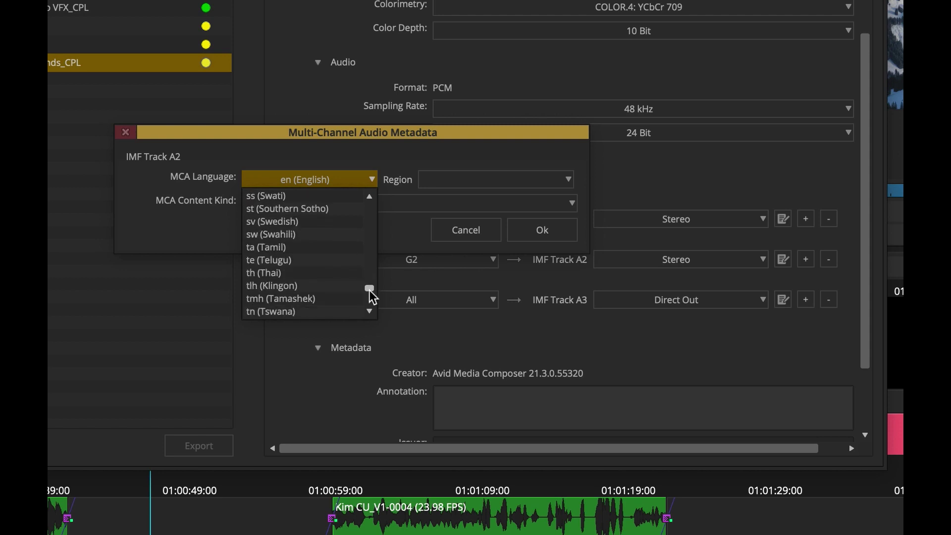
left_click(335, 287)
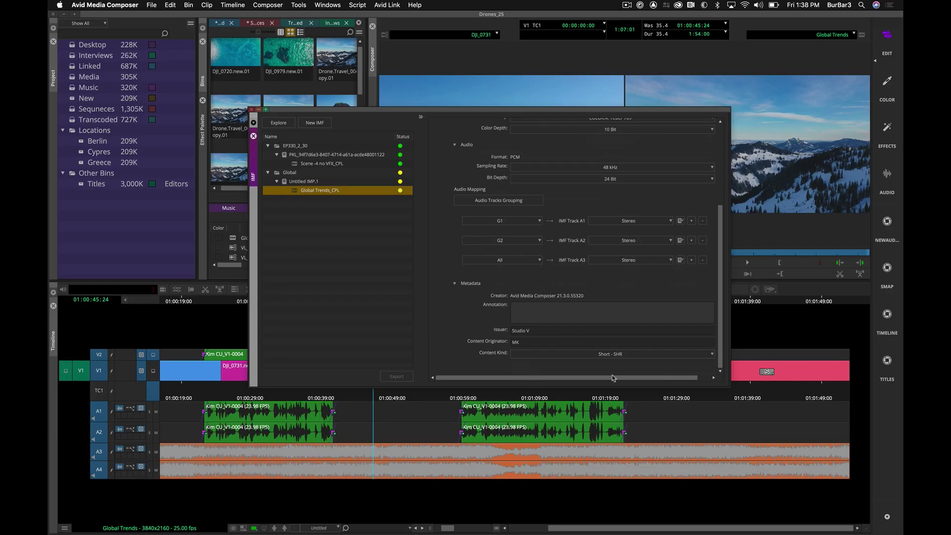
- Select the Global package in the IMF tree and export it to disk
scroll(720, 359, "up", 5)
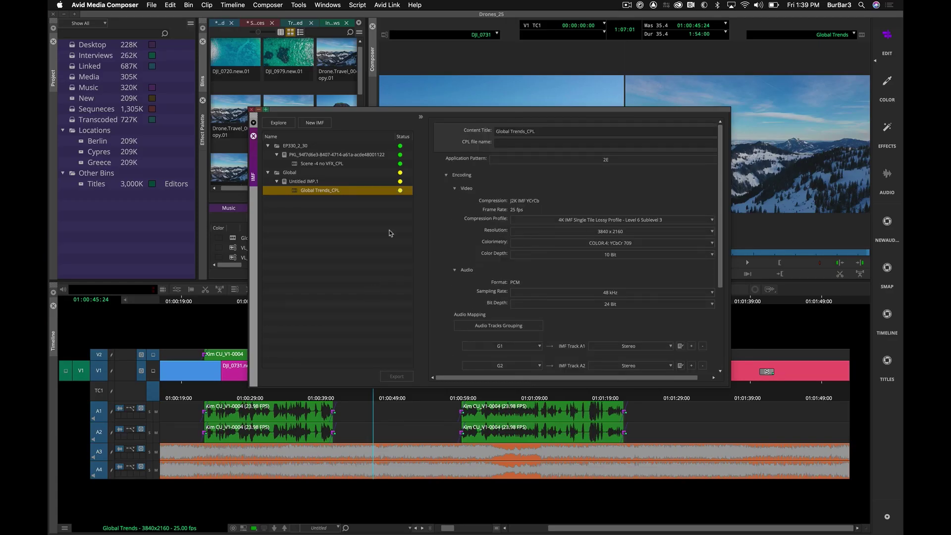
left_click(306, 173)
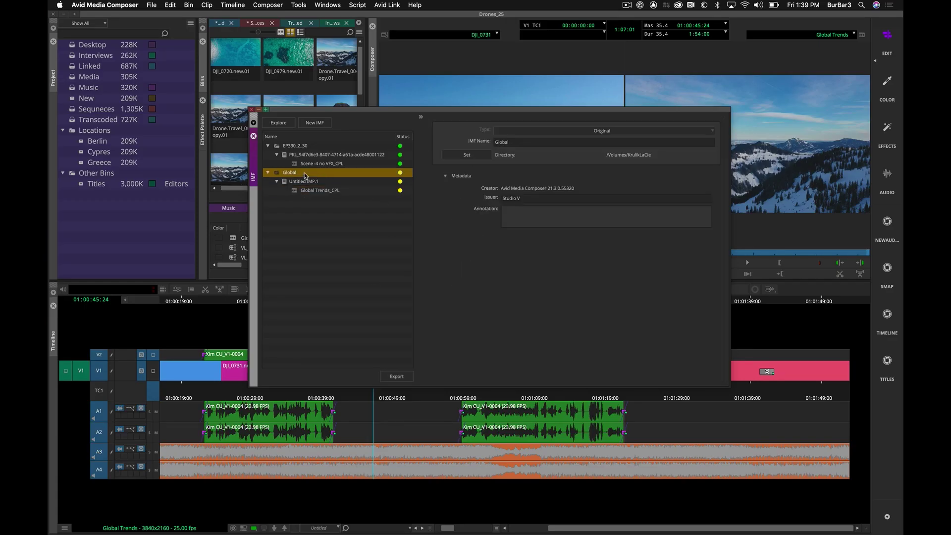
left_click(409, 377)
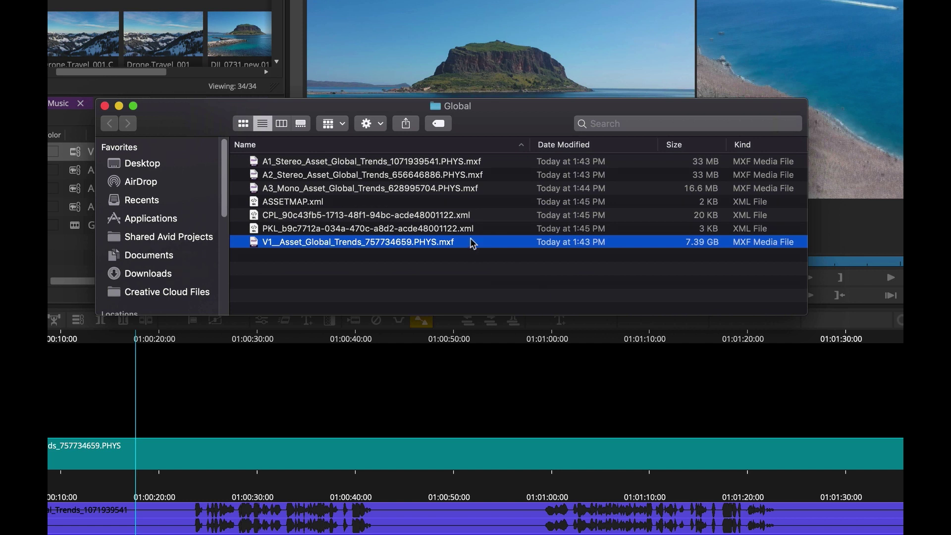
left_click(324, 203)
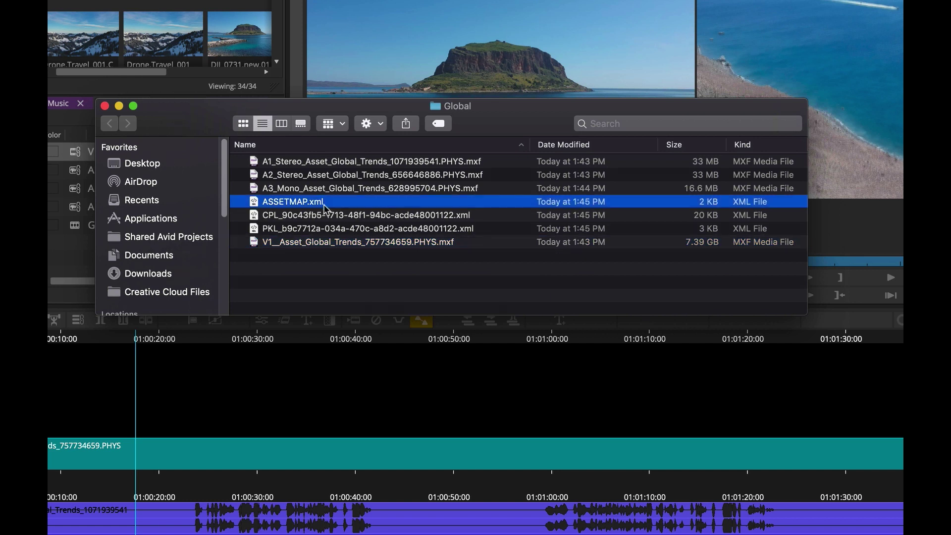
left_click(272, 218)
left_click(280, 230)
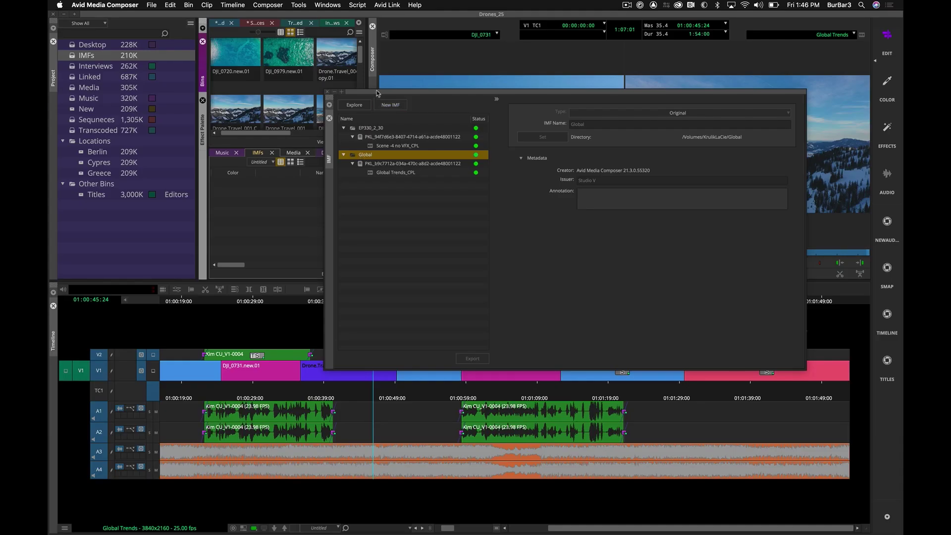
left_click_drag(377, 91, 424, 81)
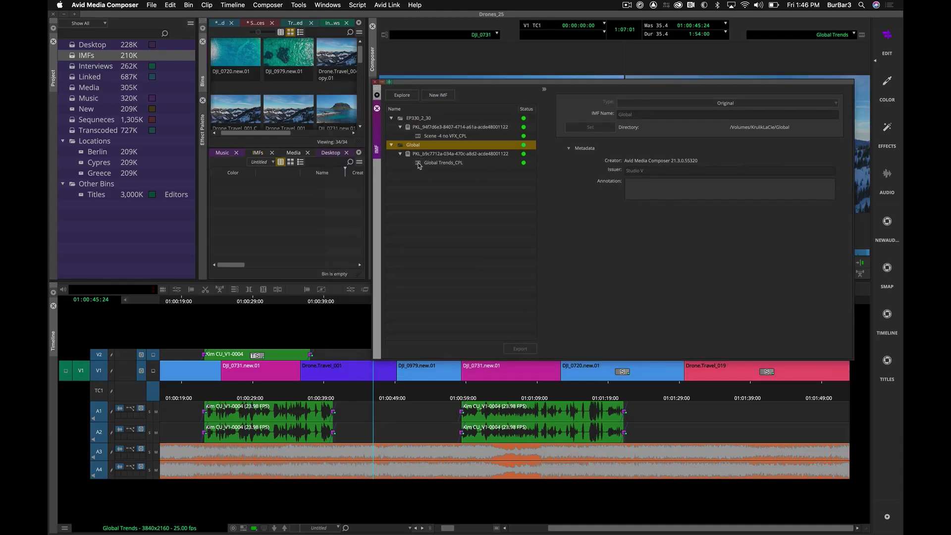
- Import Global Trends_CPL into the empty IMFs bin and close the IMF panel
left_click(419, 164)
left_click_drag(292, 223, 292, 222)
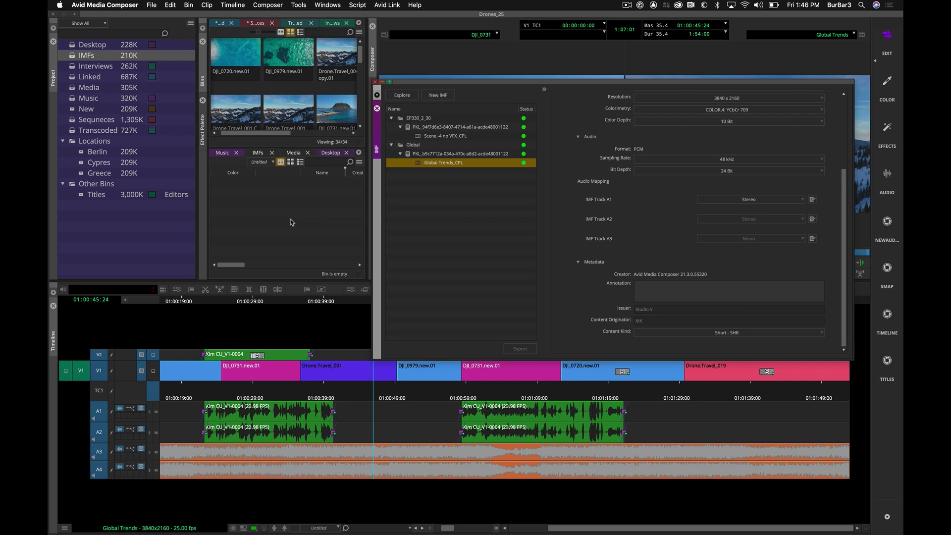
left_click(266, 202)
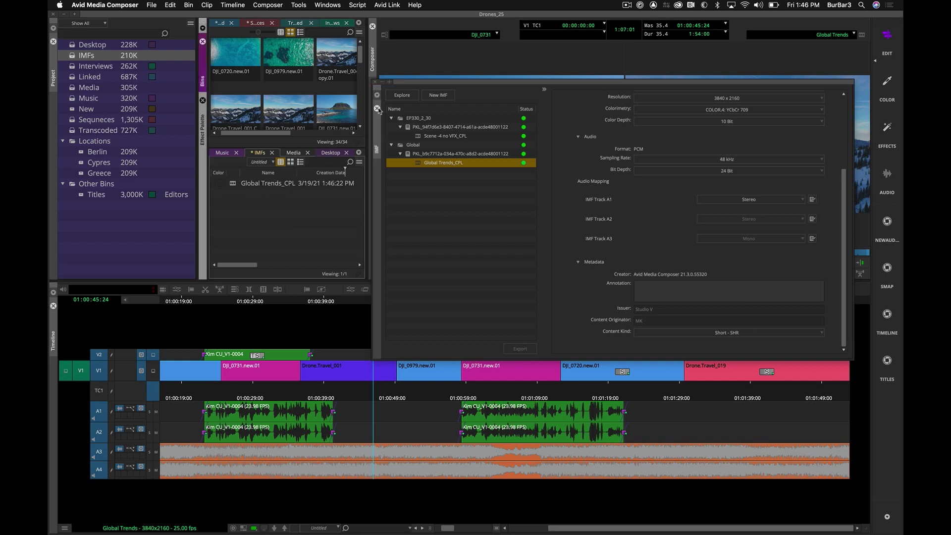
left_click(376, 109)
- Turn on Show reference clips in the bin display settings and select the V1 asset clip
left_click(233, 183)
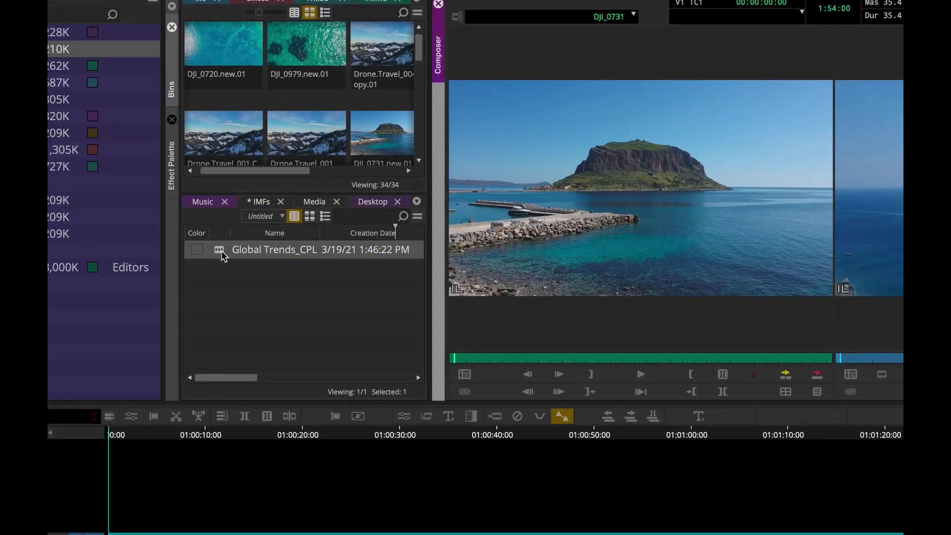
right_click(257, 281)
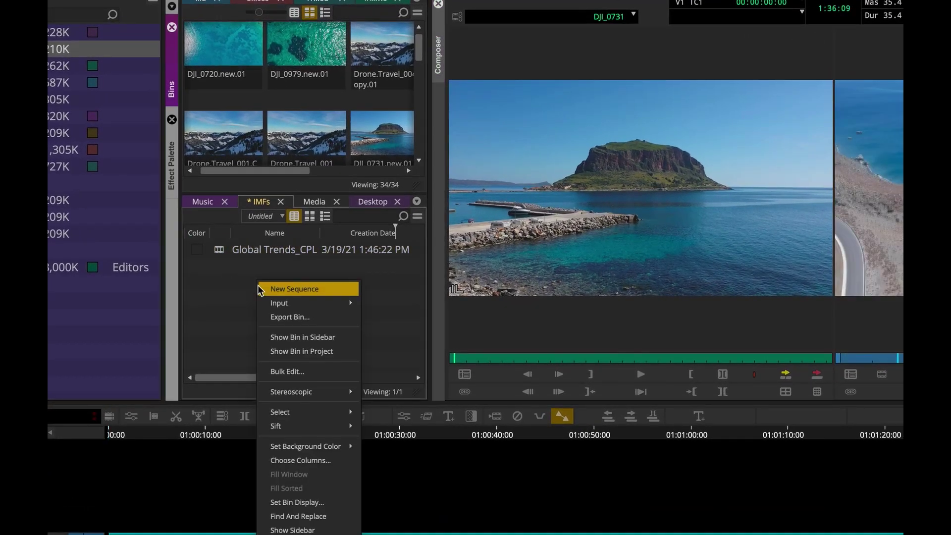
left_click(293, 502)
left_click(551, 446)
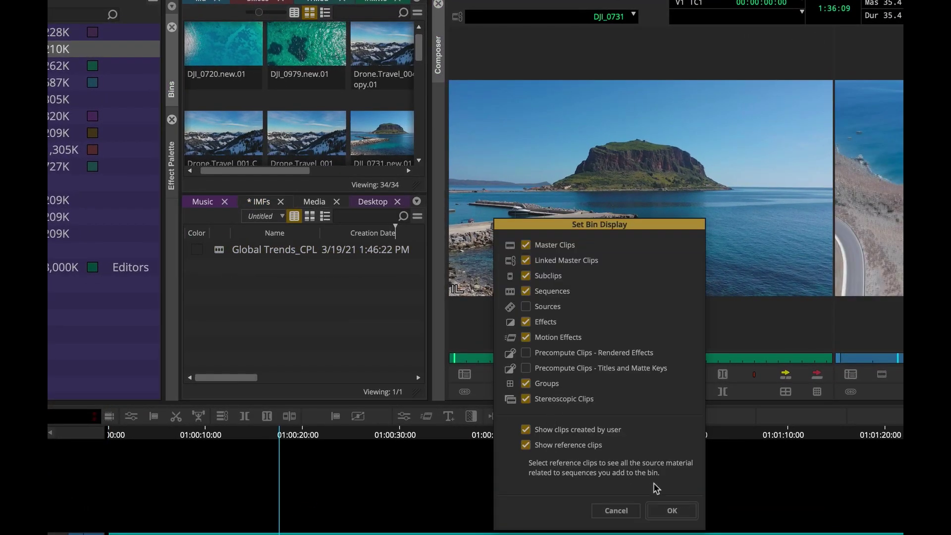
left_click(673, 511)
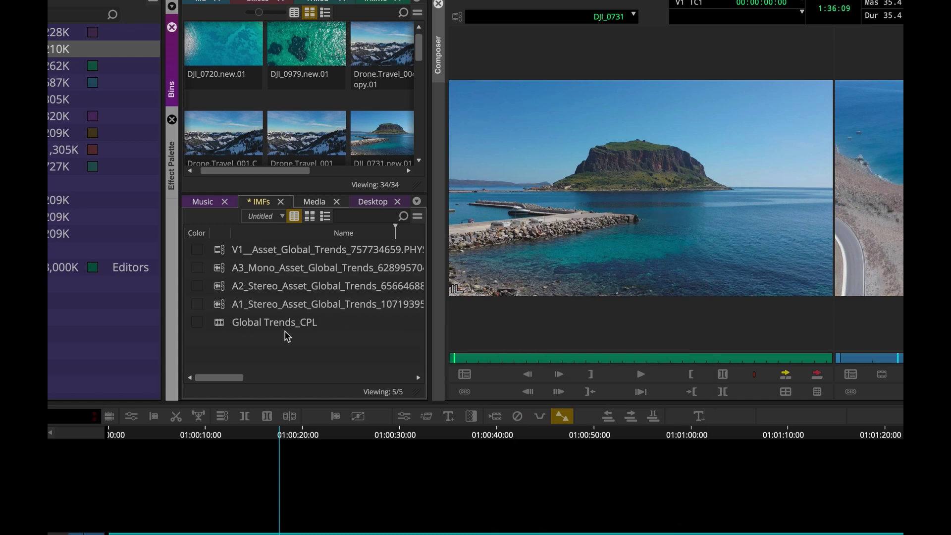
left_click(225, 252)
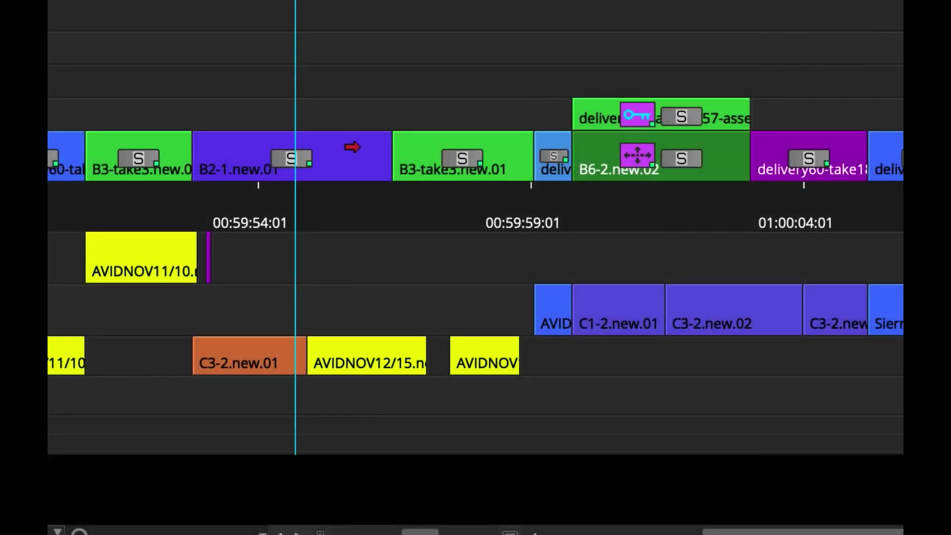
- Find the clip's bin, set a blue highlight colour, and keep the 4K Level 6 Sublevel 3 profile
right_click(360, 147)
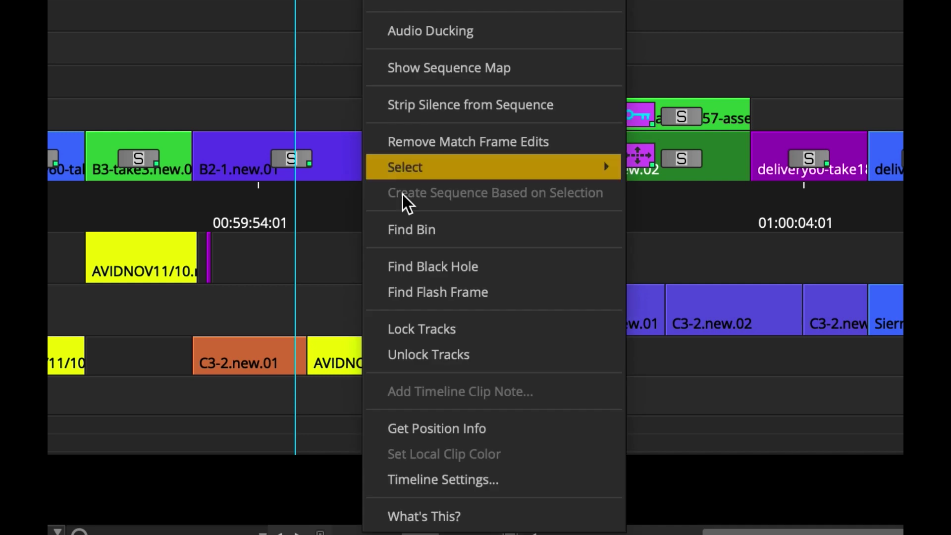
left_click(389, 230)
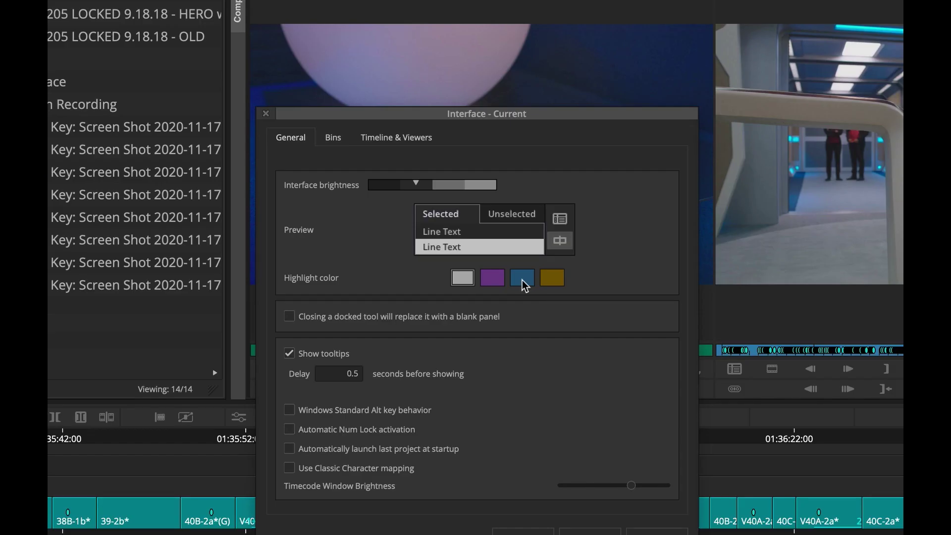
left_click(522, 278)
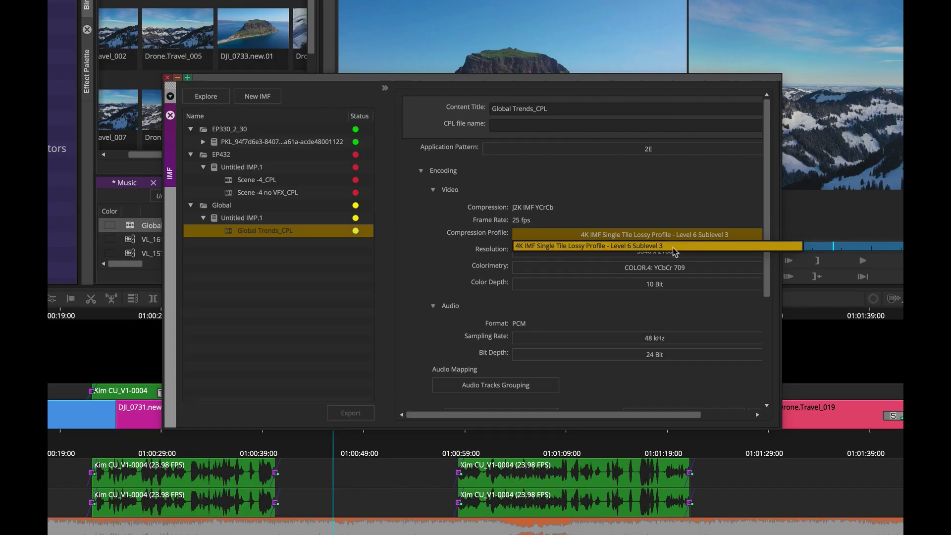
left_click(673, 248)
left_click(675, 253)
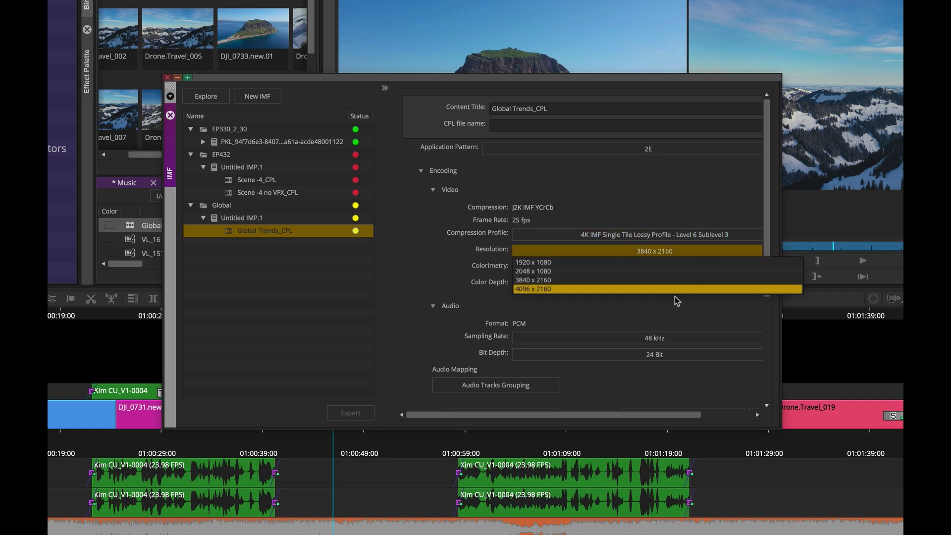